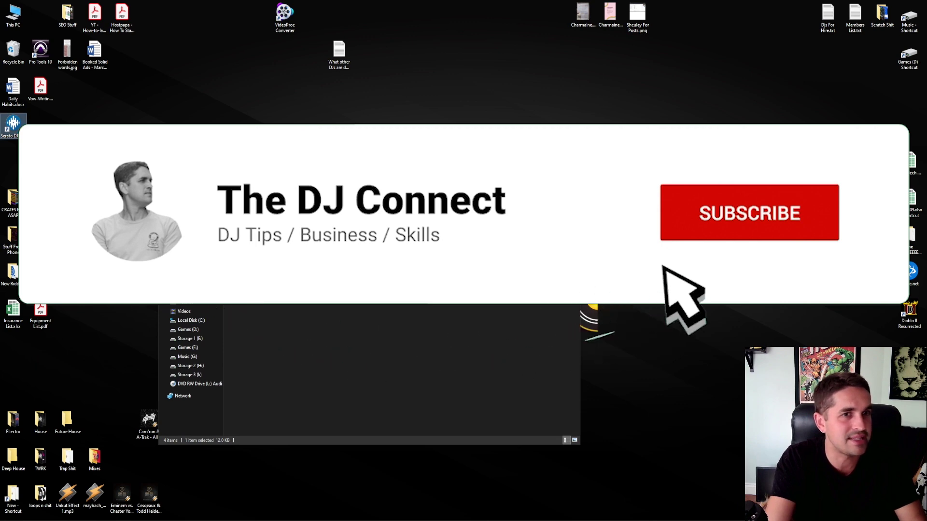
- Dismiss the Serato DJ Pro Beta stability warning and the "What's new in 3.0 beta" notice
key(alt+F4)
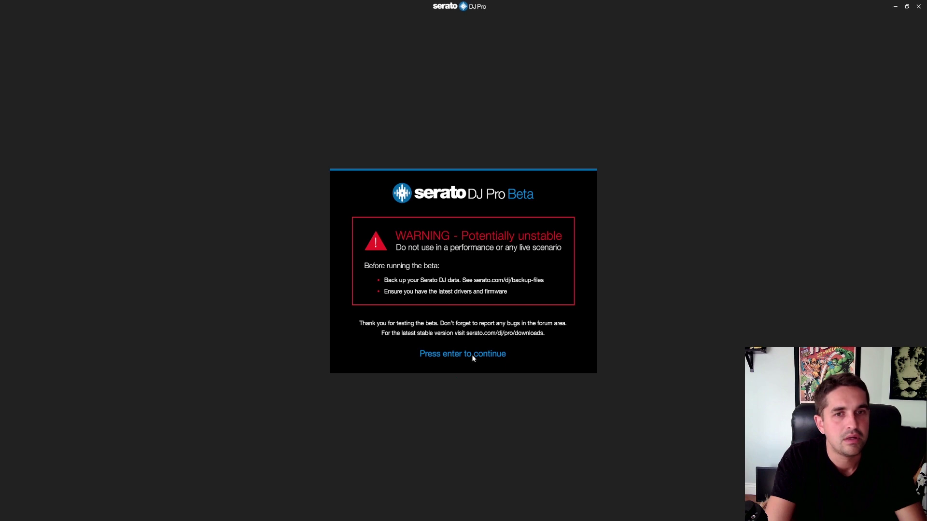
click(471, 355)
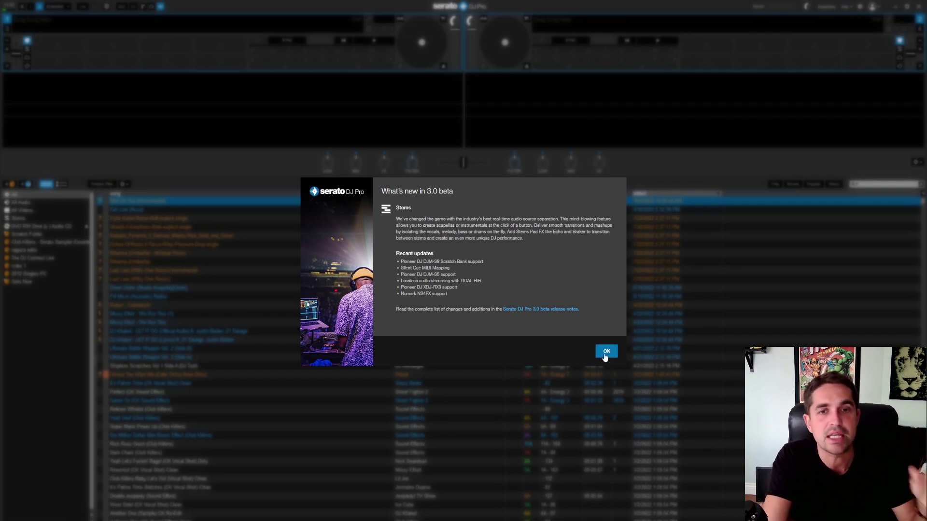
click(607, 351)
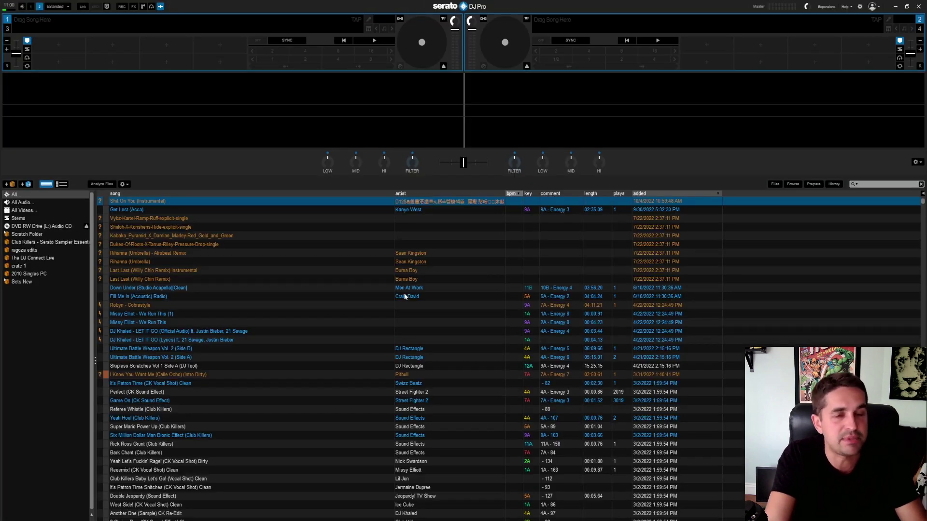
- Look through the full library's track list for a suitable song
scroll(317, 284, down, 5)
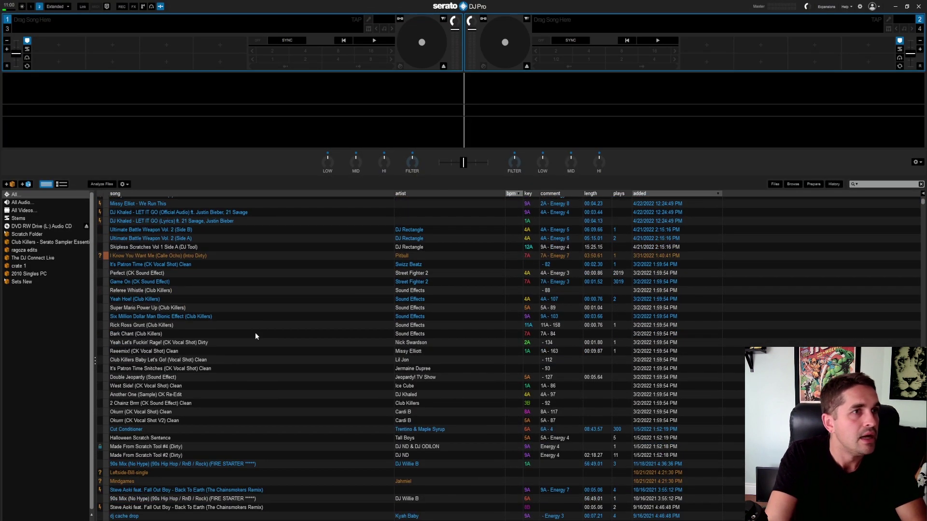
click(187, 282)
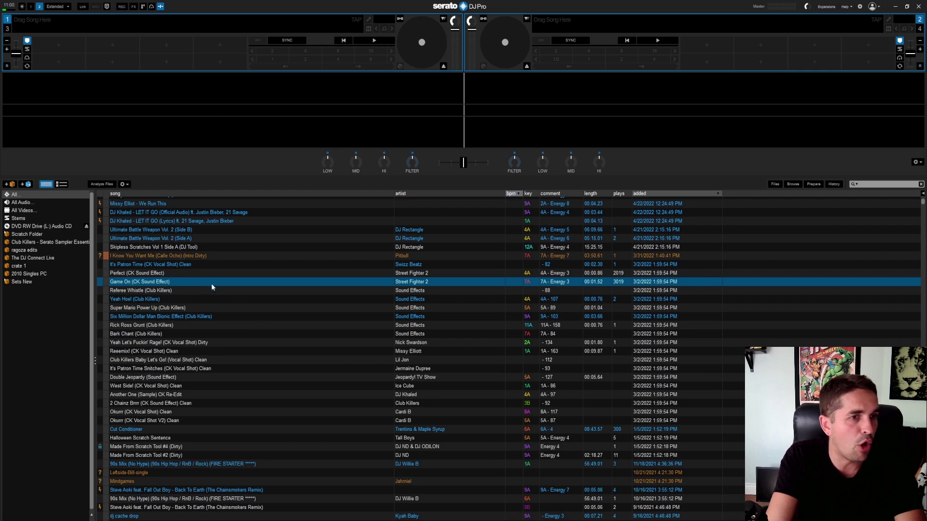
scroll(269, 332, down, 3)
click(260, 343)
- Open the crate "crate 1" and browse its tracks from around 98 BPM downward
click(18, 266)
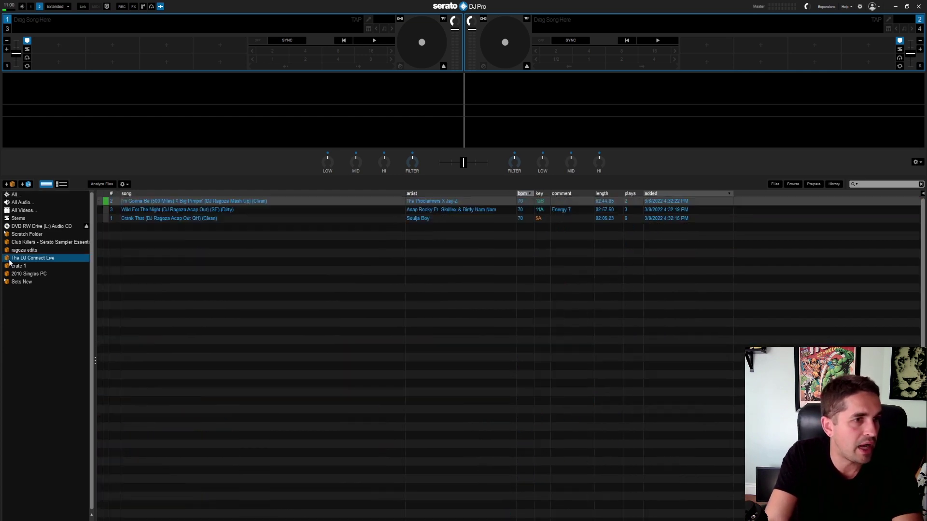
click(294, 305)
scroll(287, 323, down, 15)
click(243, 358)
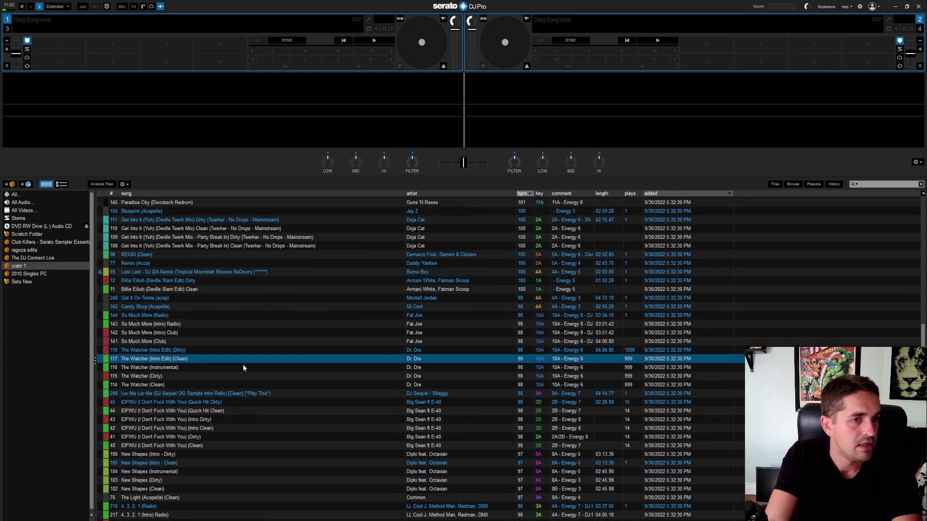
key(Down)
key(Down)
key(Down)
key(Down)
key(Down)
key(Down)
key(Down)
key(Down)
key(Down)
key(Down)
key(Down)
key(Down)
key(Down)
key(Down)
key(Down)
key(Down)
key(Down)
key(Down)
key(Down)
key(Down)
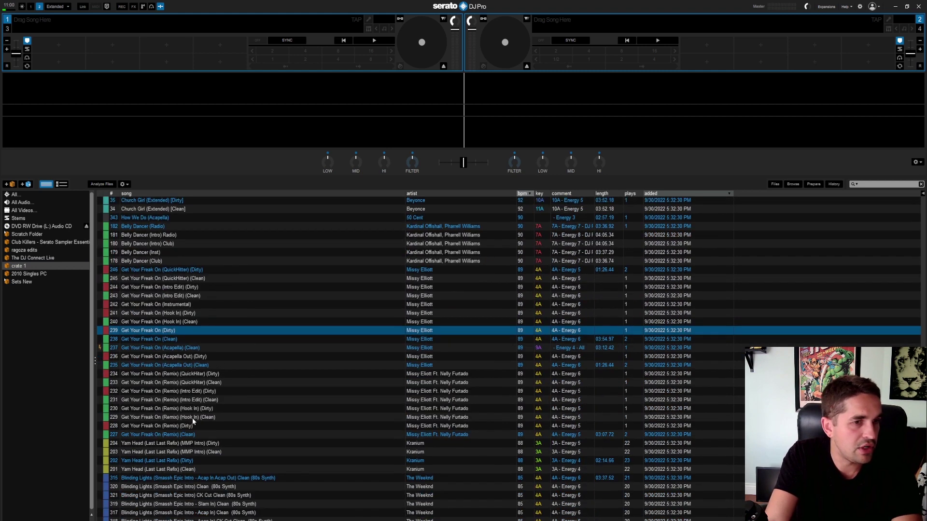
scroll(184, 439, down, 3)
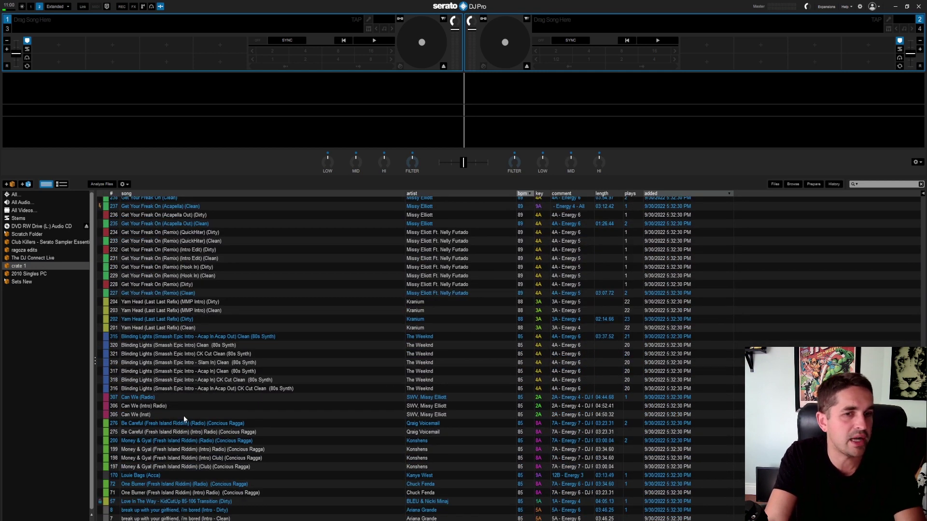
click(183, 416)
key(Page_Down)
key(Page_Down)
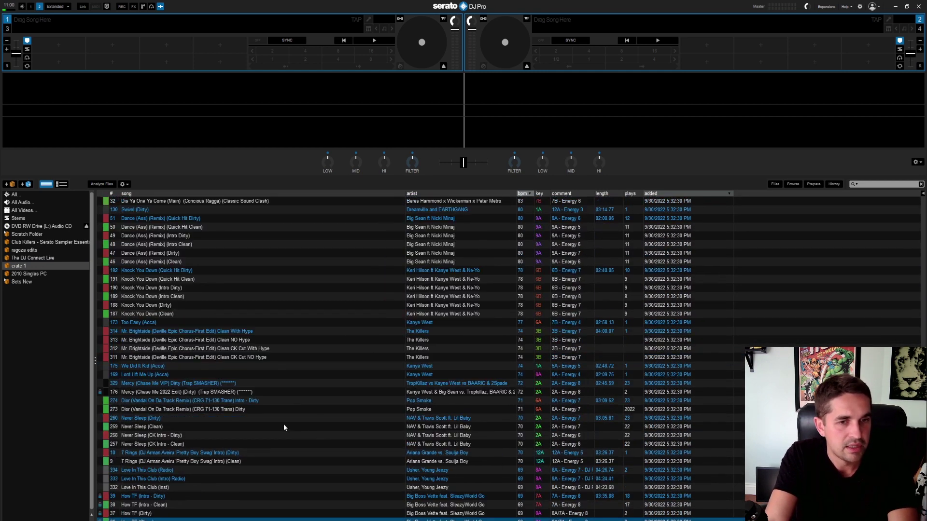
key(Page_Up)
key(Page_Up)
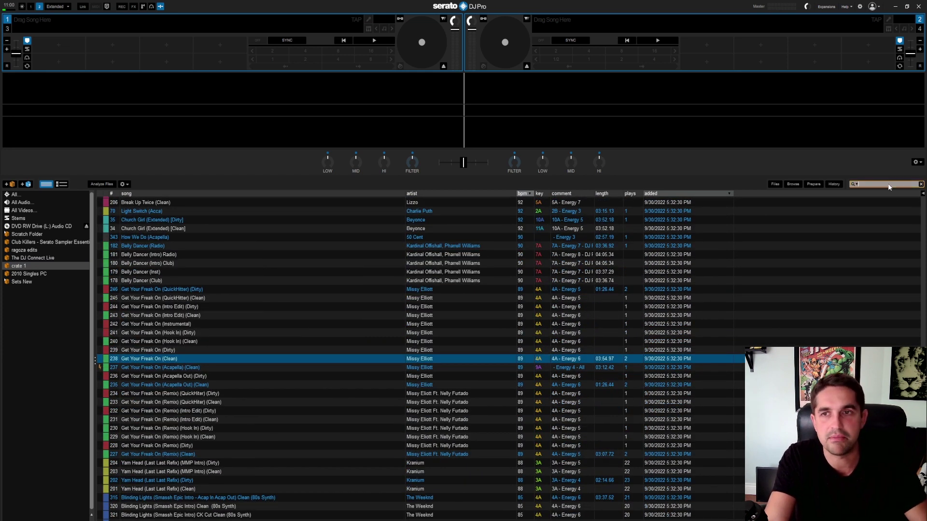
- Search the crate for "kon" and load the Radio version of Money & Gyal (Fresh Island Riddim) onto deck 1
text(kon)
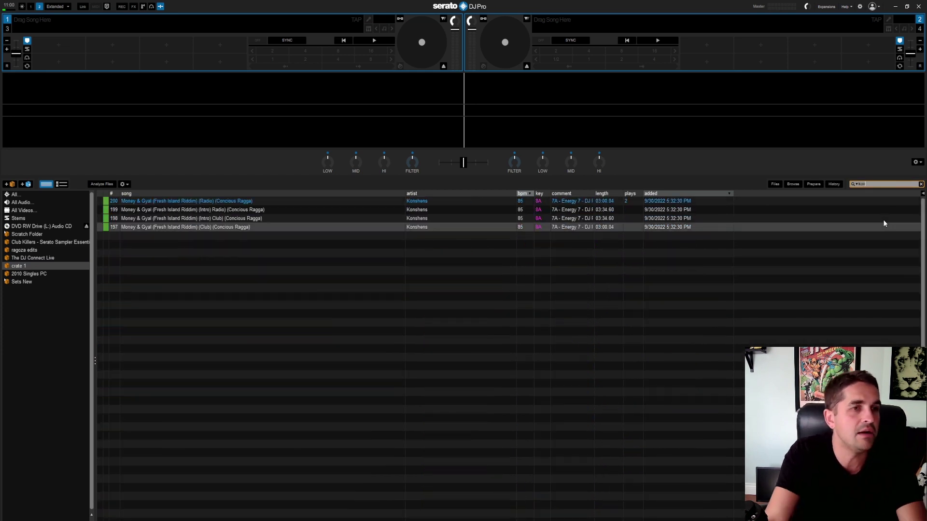
key(Up)
key(Up)
key(Up)
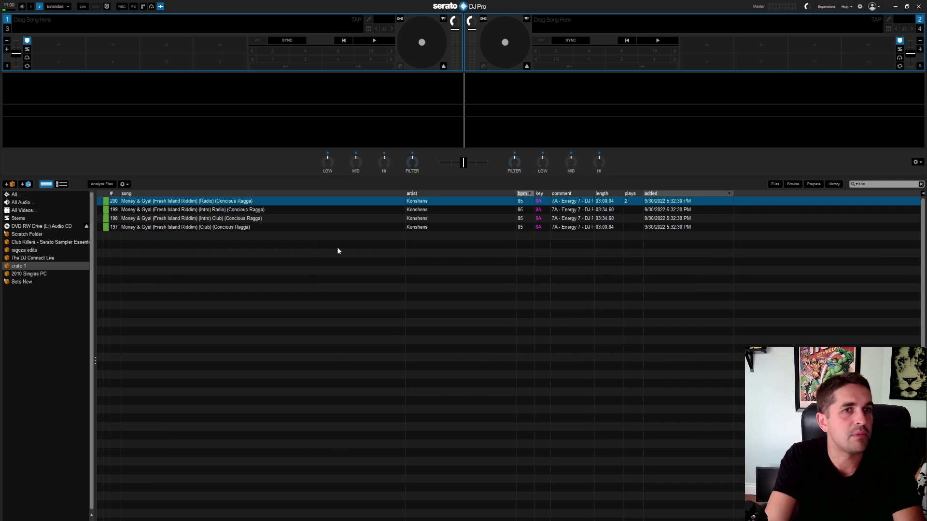
key(shift+Left)
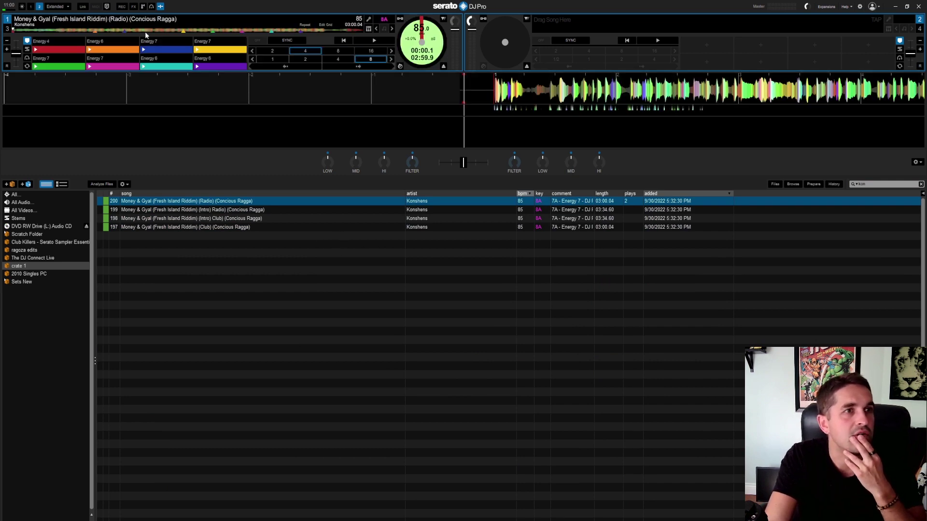
- Switch deck 1's performance pads to Stems and play the track from about 26 seconds in
click(27, 50)
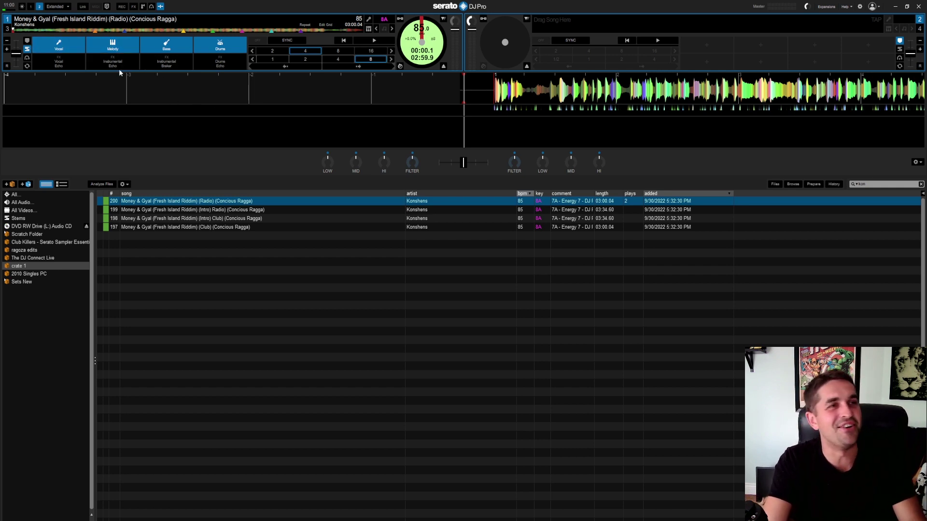
key(w)
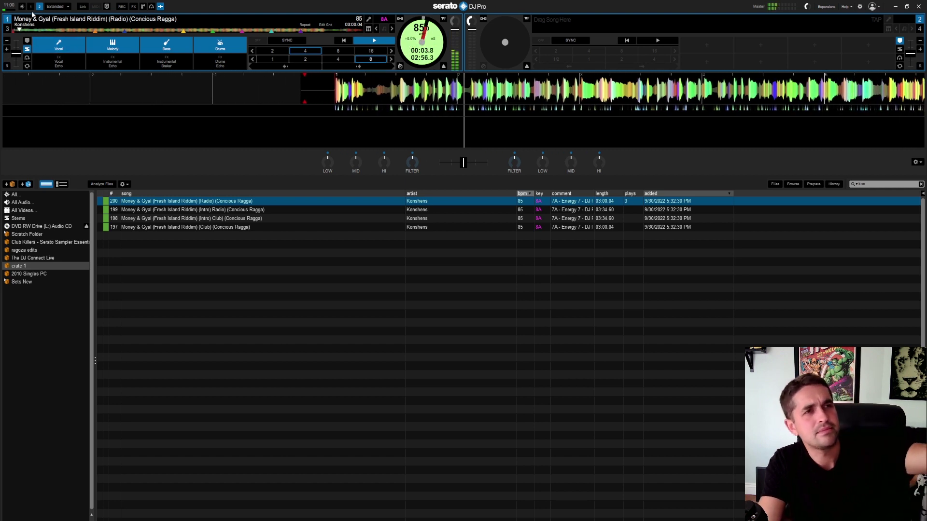
click(61, 30)
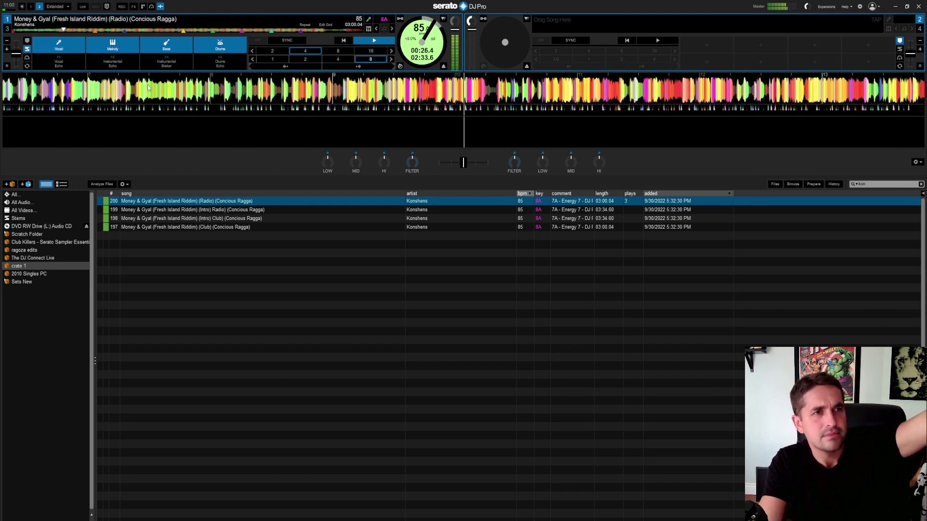
- Mute deck 1's Drums, Bass and Melody stems one after another, and toggle the Vocal stem off and on before muting it
click(222, 46)
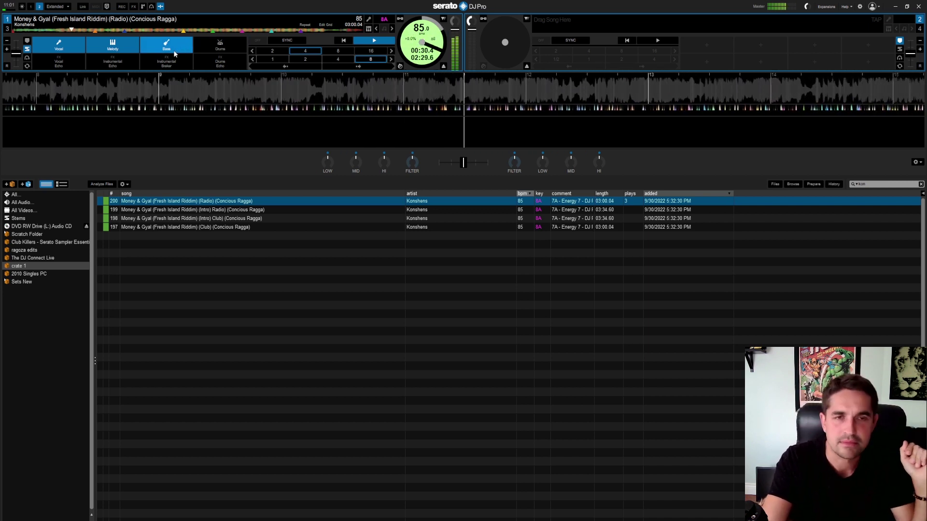
click(171, 51)
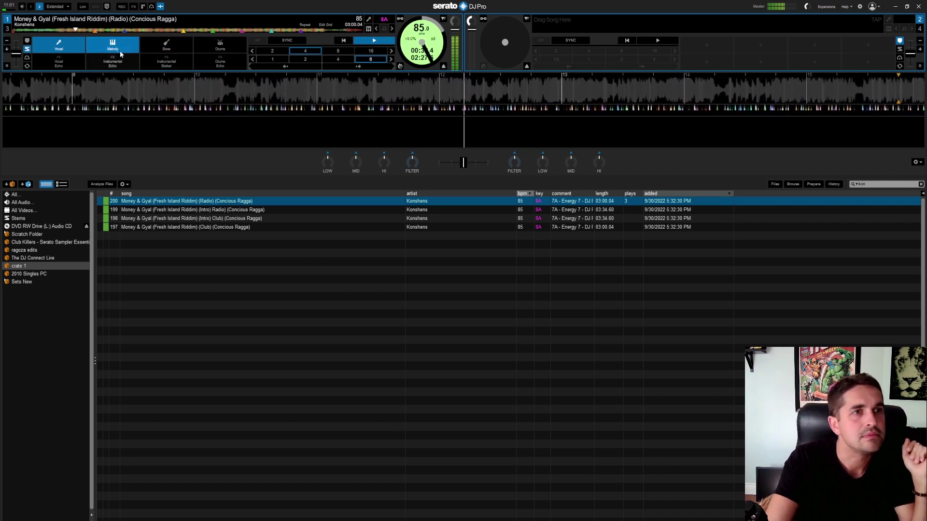
click(113, 47)
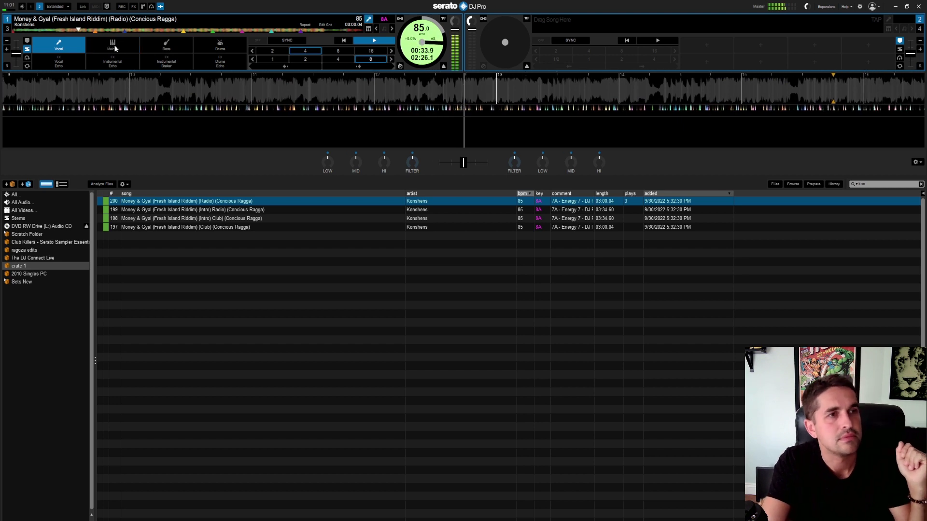
click(66, 42)
click(66, 43)
click(59, 46)
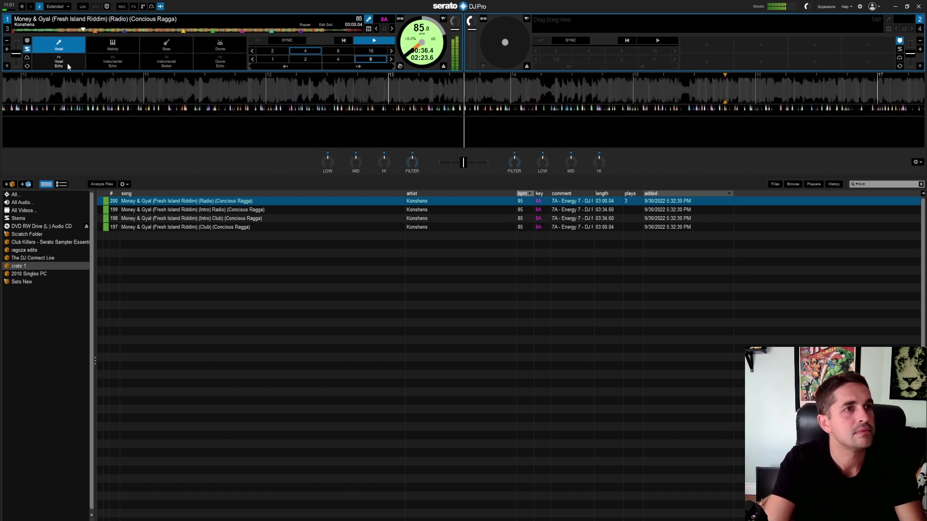
click(58, 45)
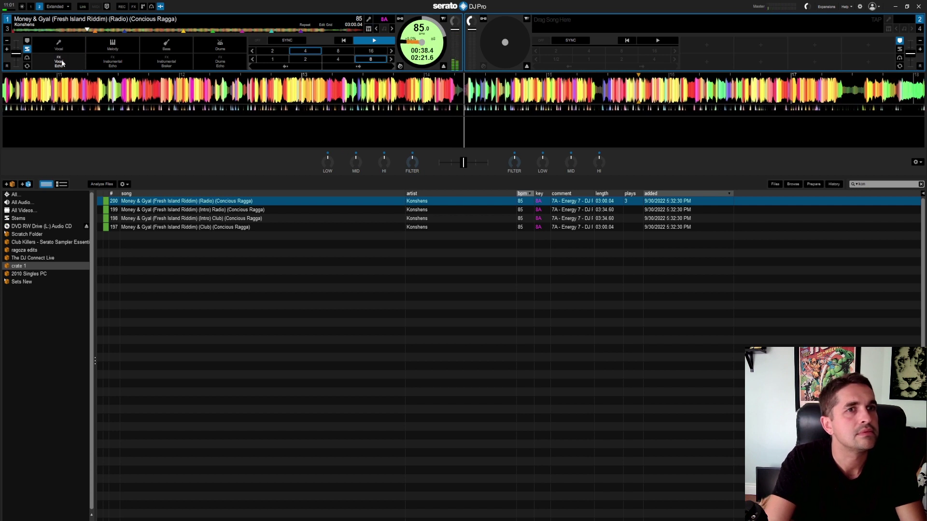
- Try the Vocal Echo stem effect on deck 1, then turn it off and restore the Vocal stem
click(67, 60)
click(67, 59)
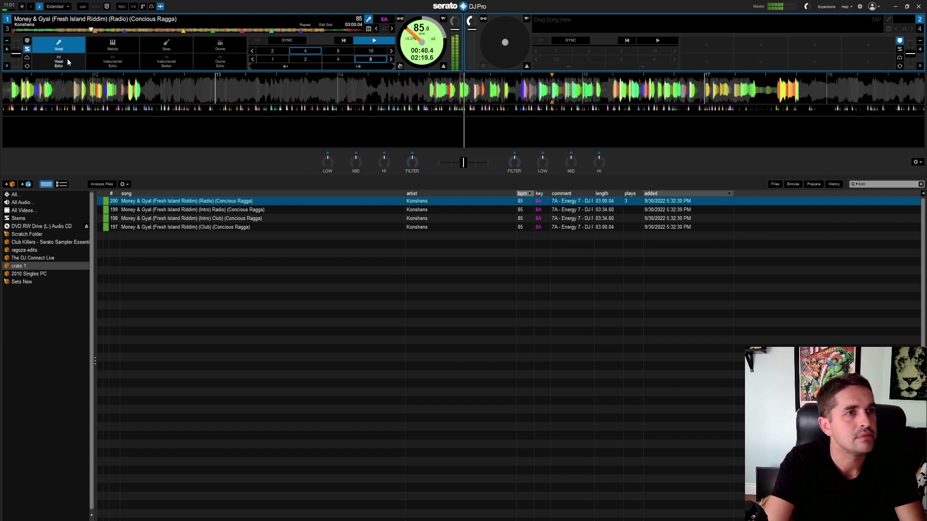
click(62, 65)
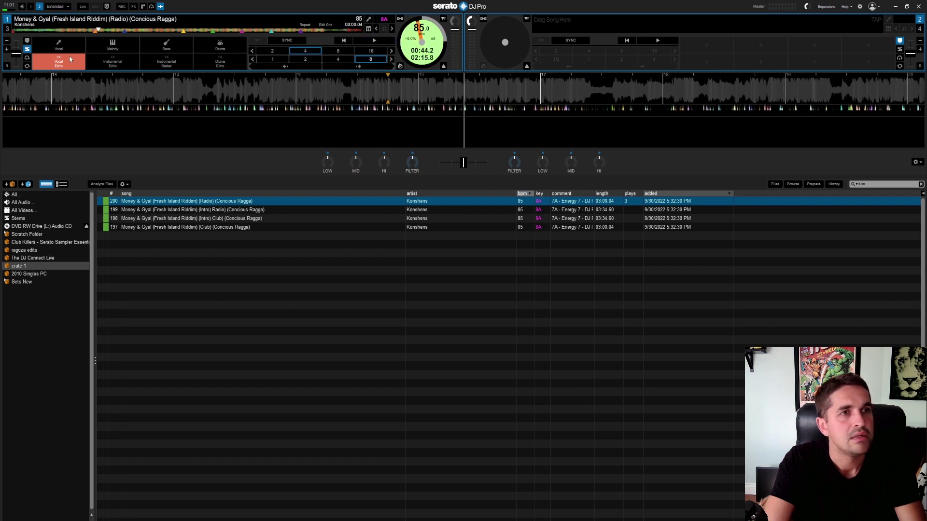
double_click(69, 61)
click(71, 51)
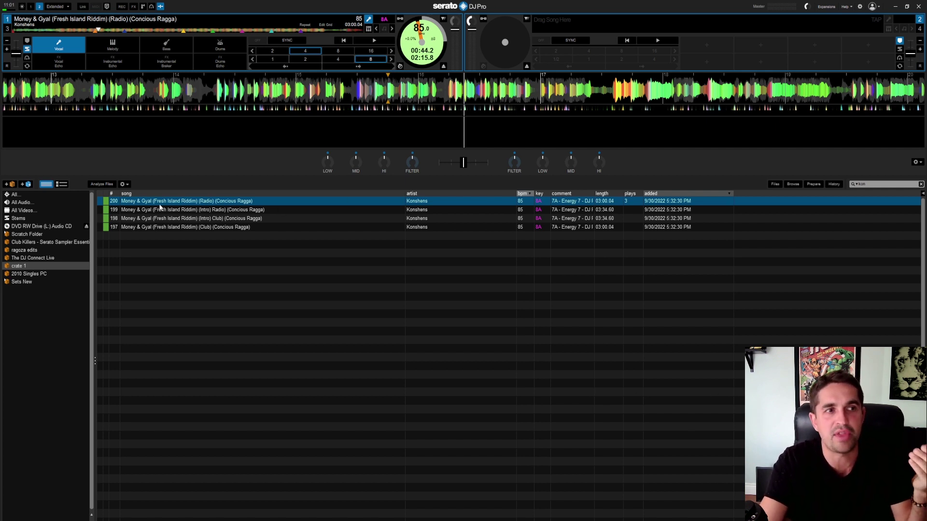
- Reload the Radio version of Money & Gyal on deck 1 and play it from about 24 seconds in
click(100, 184)
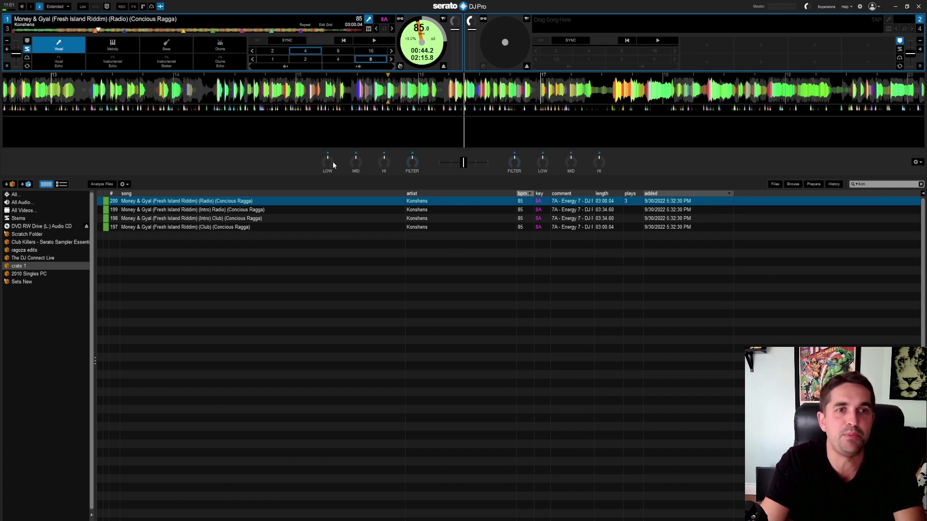
key(shift+Left)
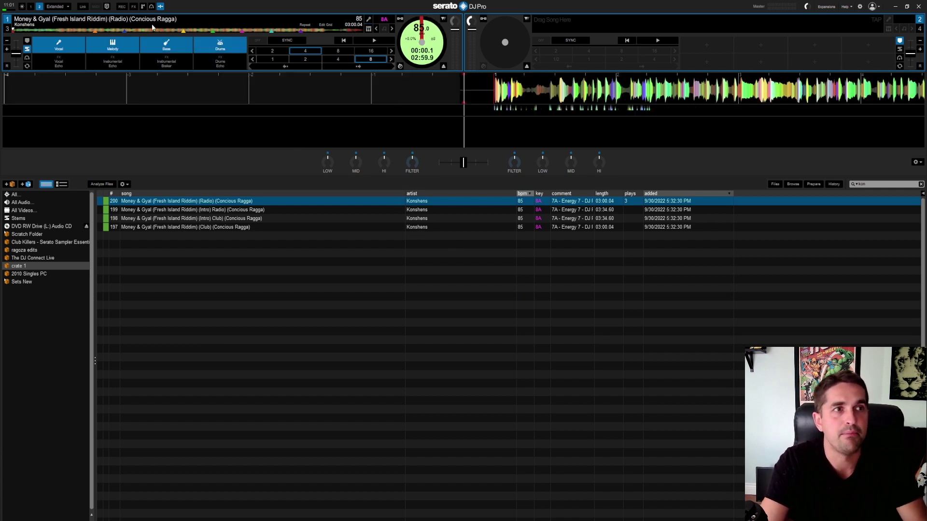
key(w)
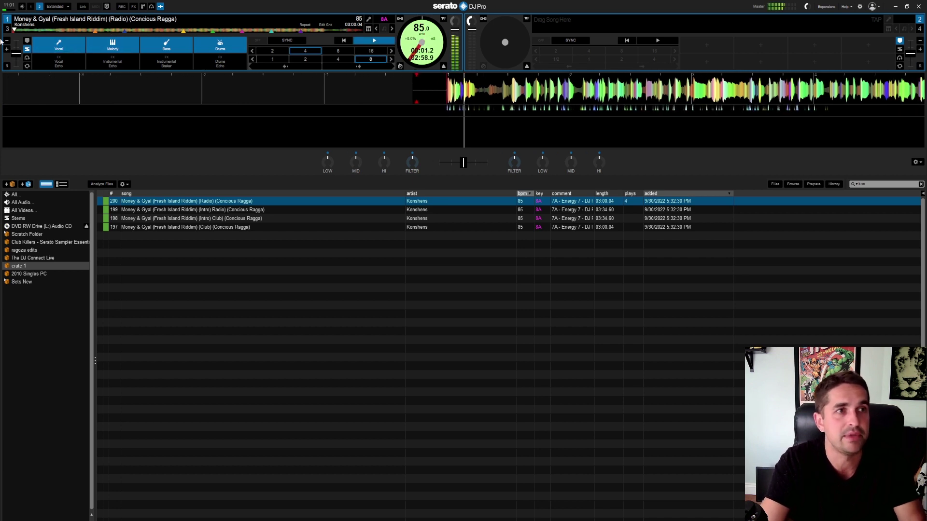
click(61, 30)
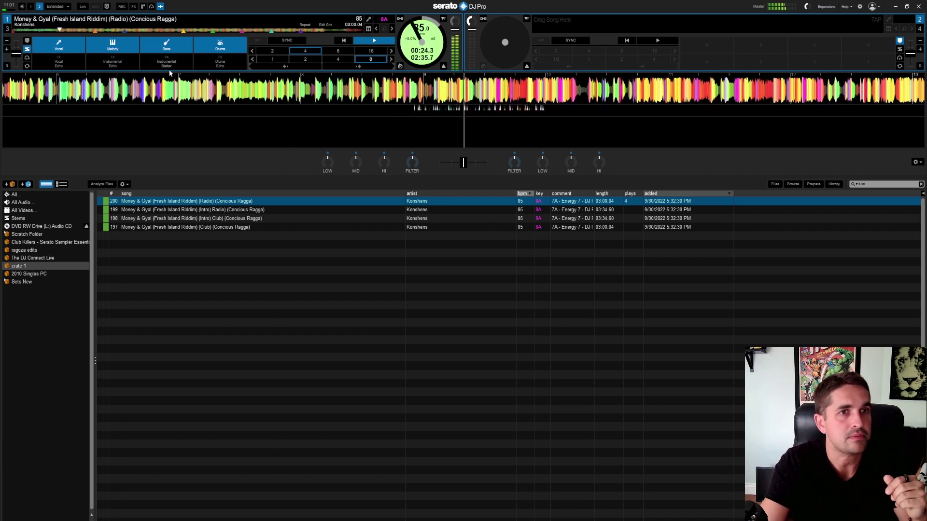
- Mute deck 1's Drums, Bass, Melody and Vocal stems in that order, then briefly bring back only the Drums stem
click(215, 49)
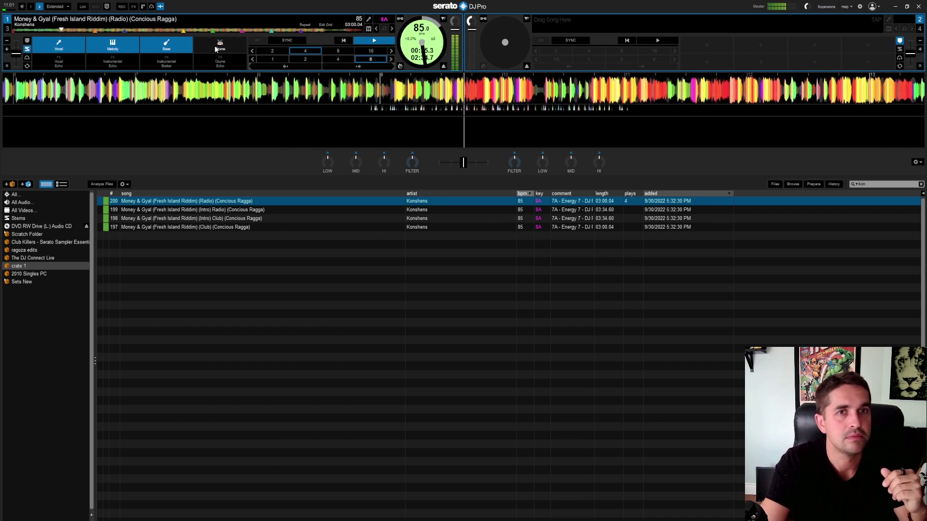
click(174, 48)
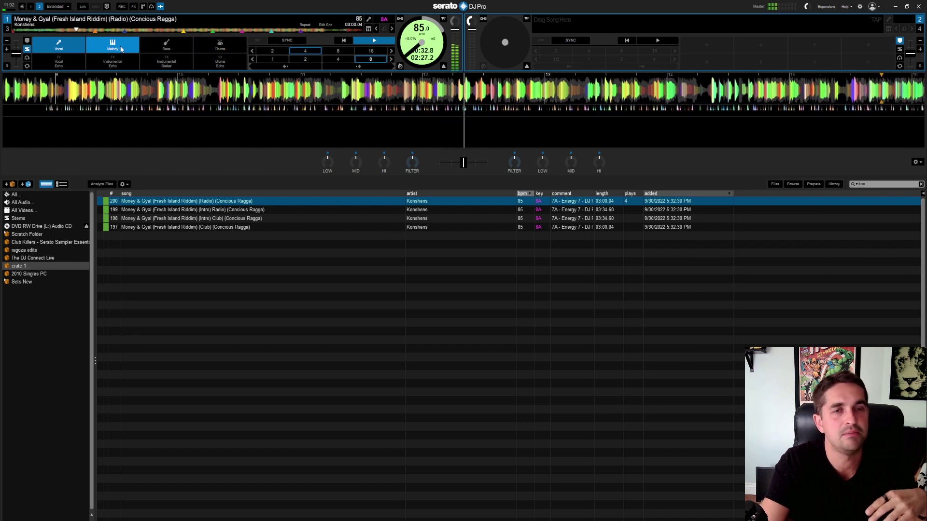
click(120, 49)
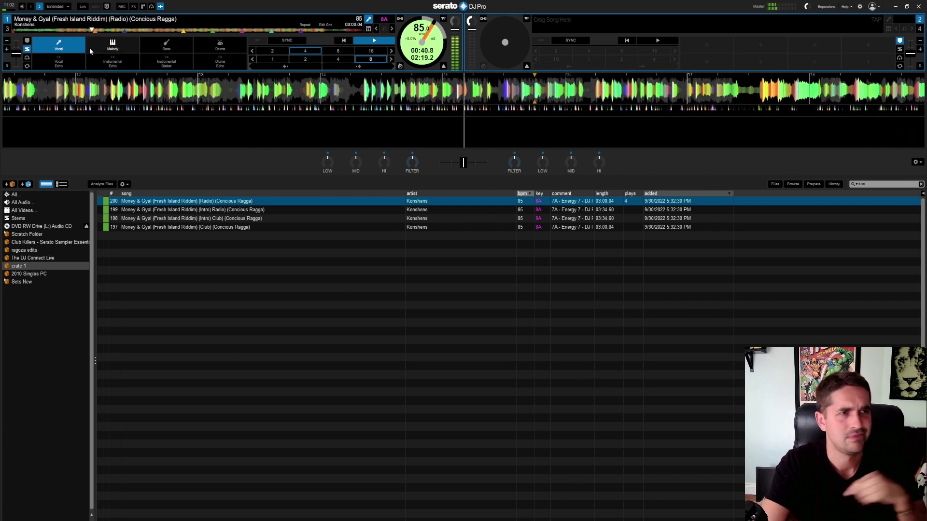
click(58, 49)
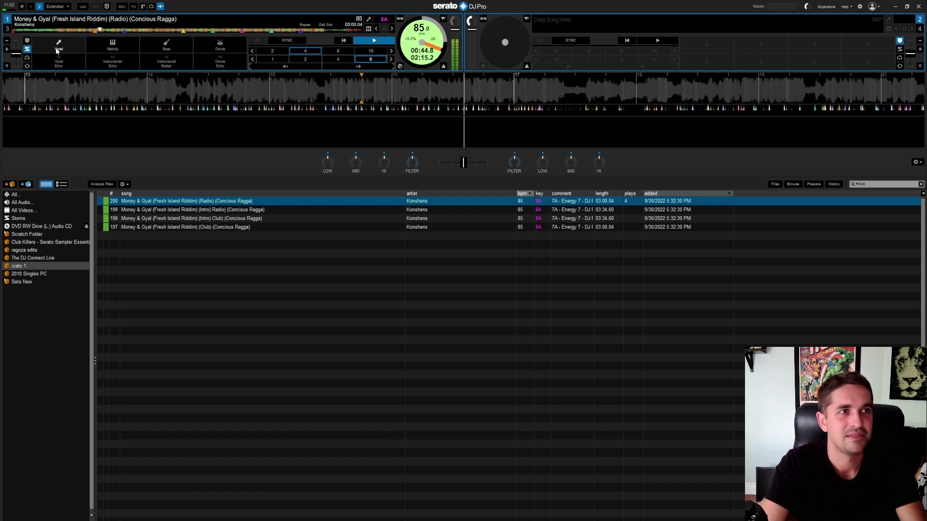
click(219, 46)
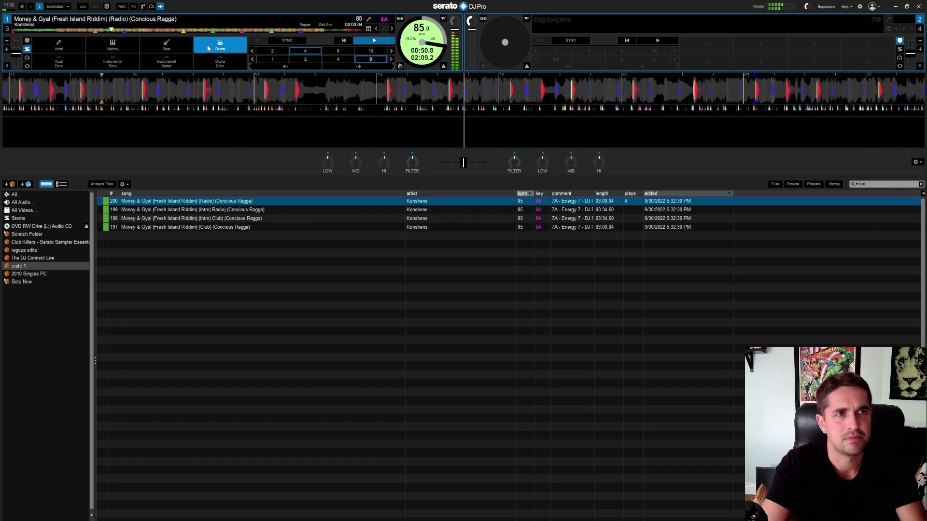
click(207, 47)
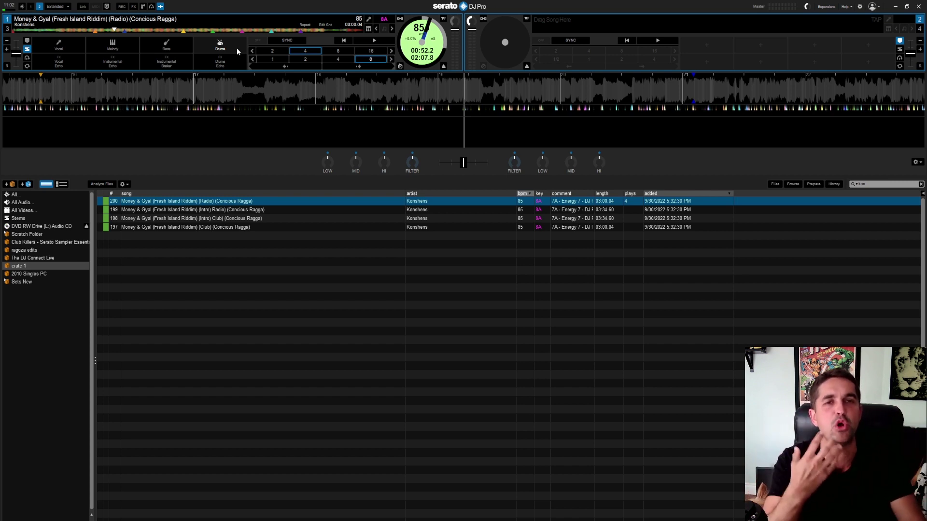
- Resume deck 1 and play the Bass, Melody and Vocal stems on their own in turn, pausing briefly during the Melody
key(space)
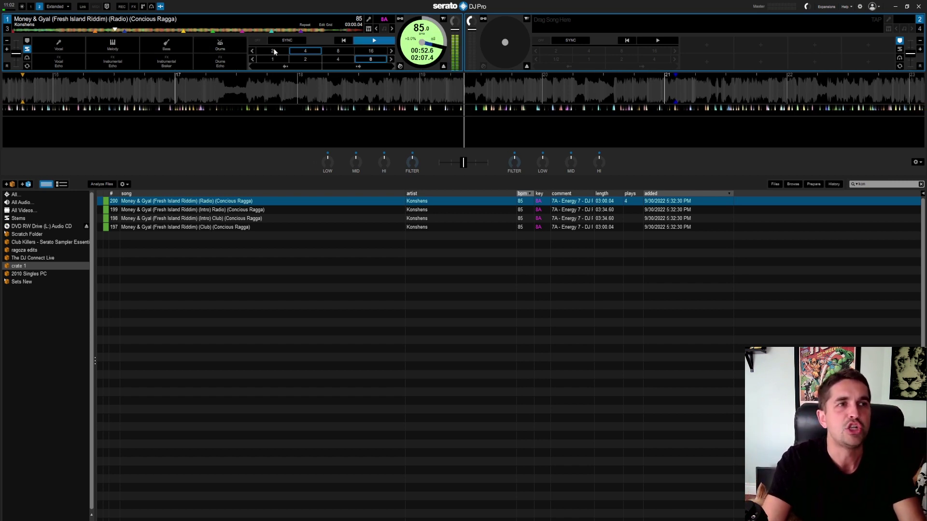
click(158, 48)
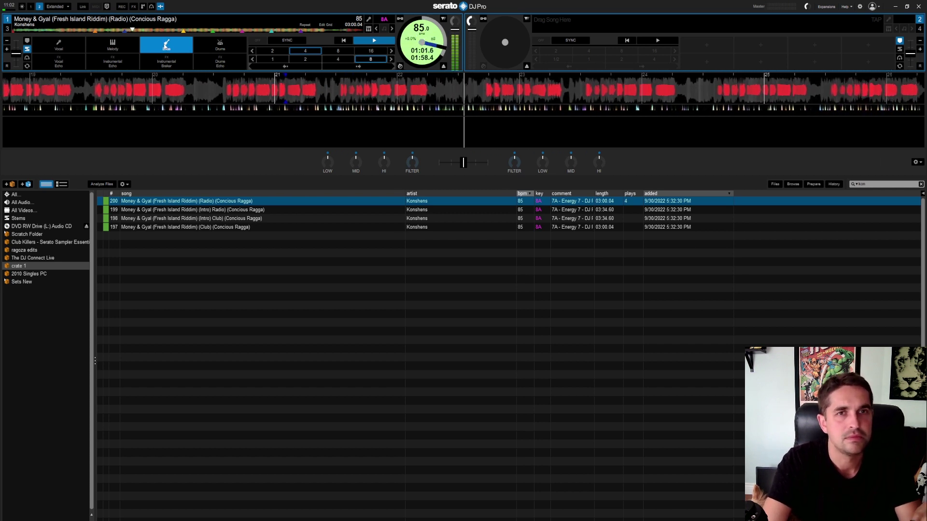
click(165, 46)
click(125, 49)
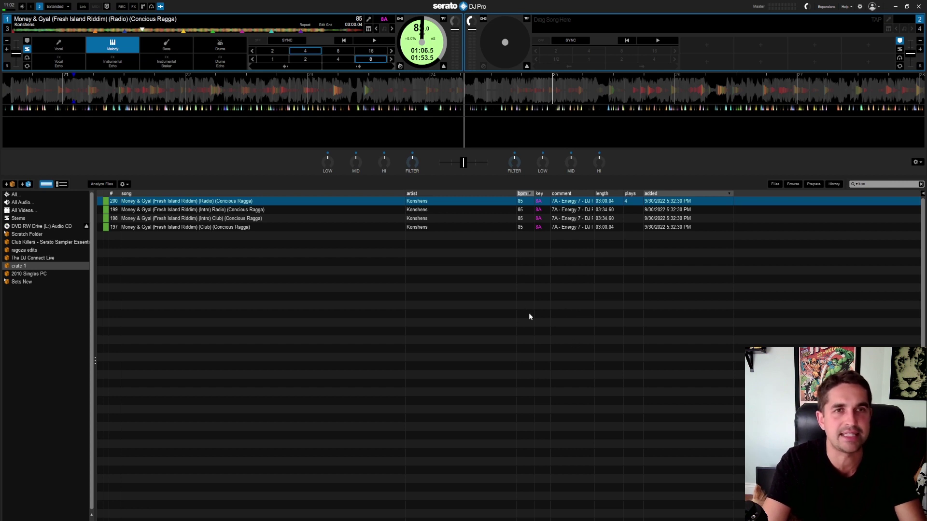
key(space)
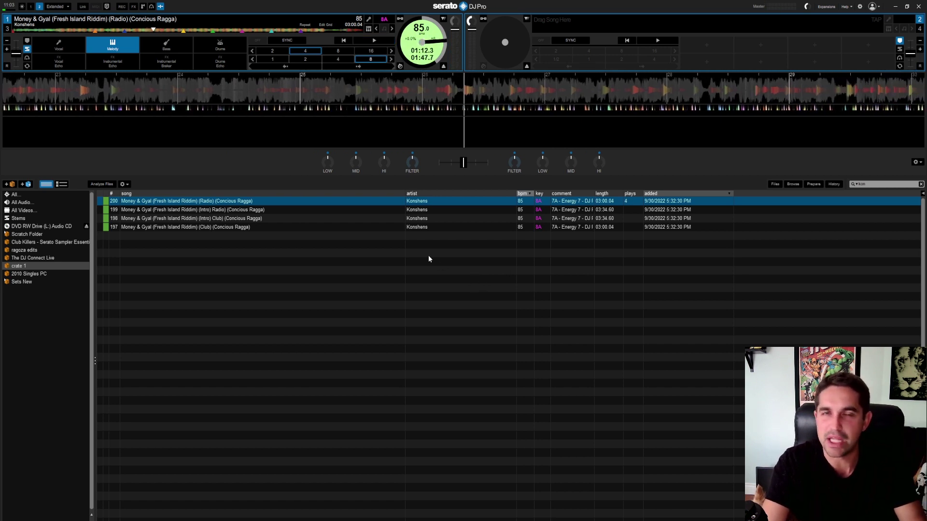
key(space)
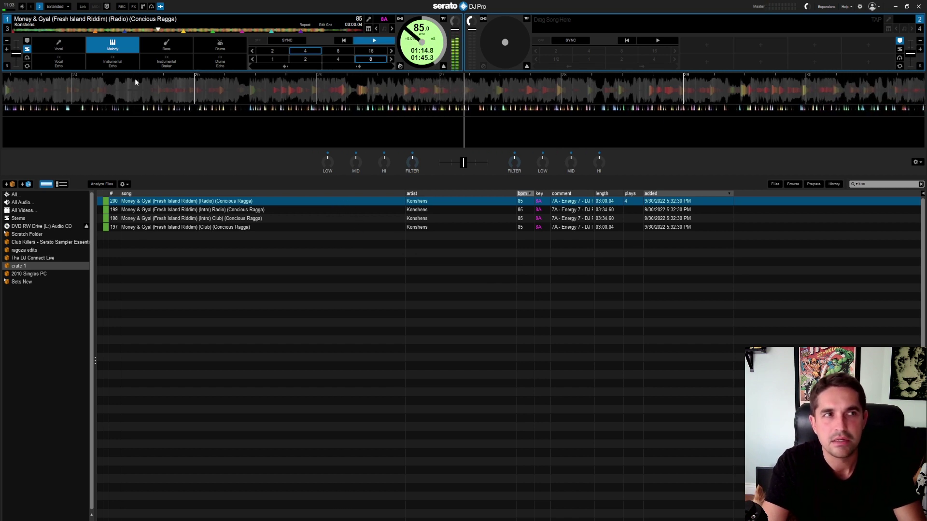
click(68, 48)
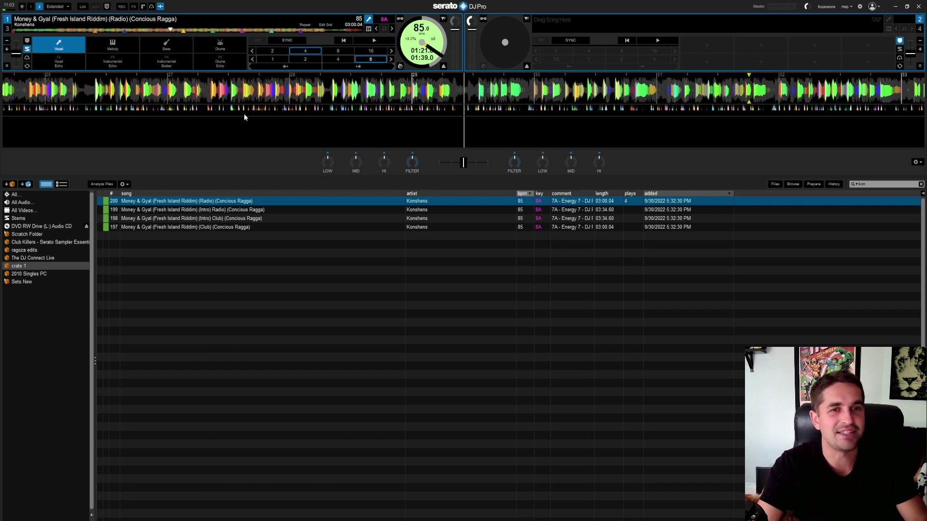
- Switch to Task Manager and examine the resource usage of Serato DJ Pro and its subprocesses
key(ctrl+shift+Escape)
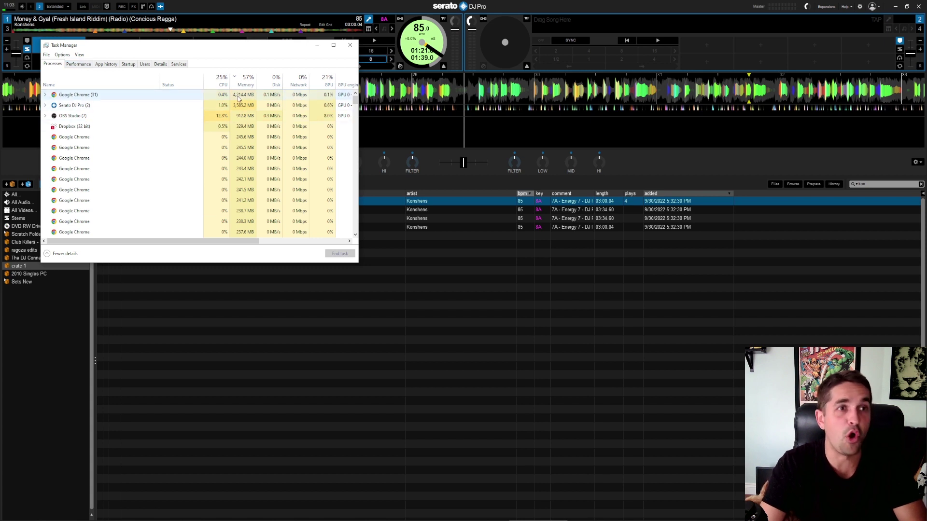
click(199, 97)
click(78, 65)
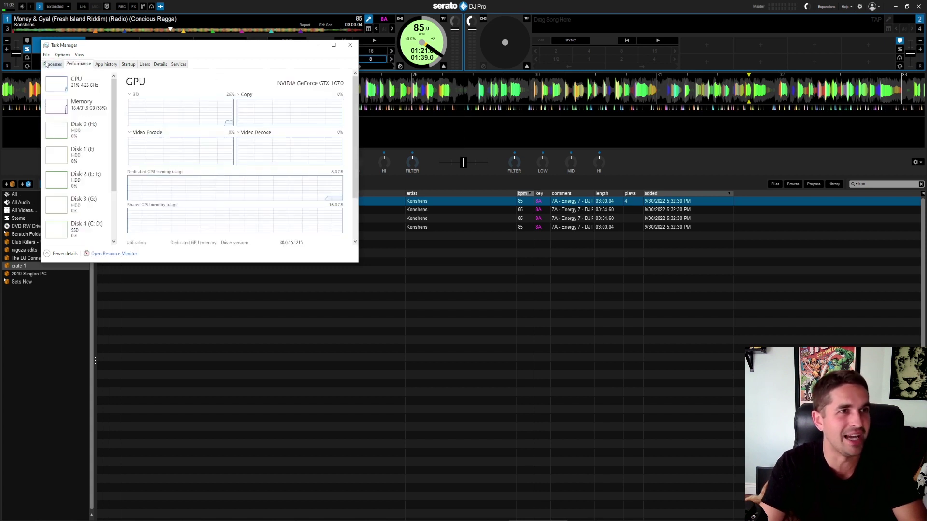
click(53, 65)
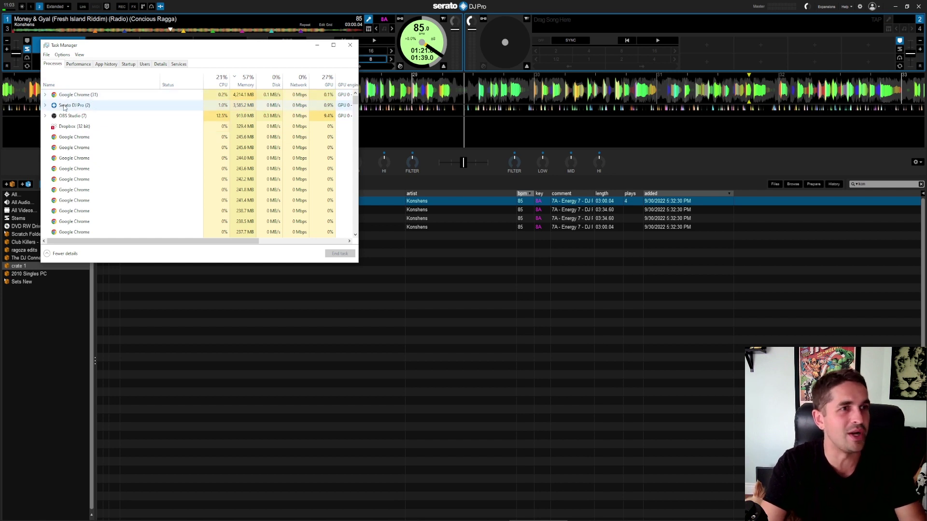
click(87, 108)
click(46, 105)
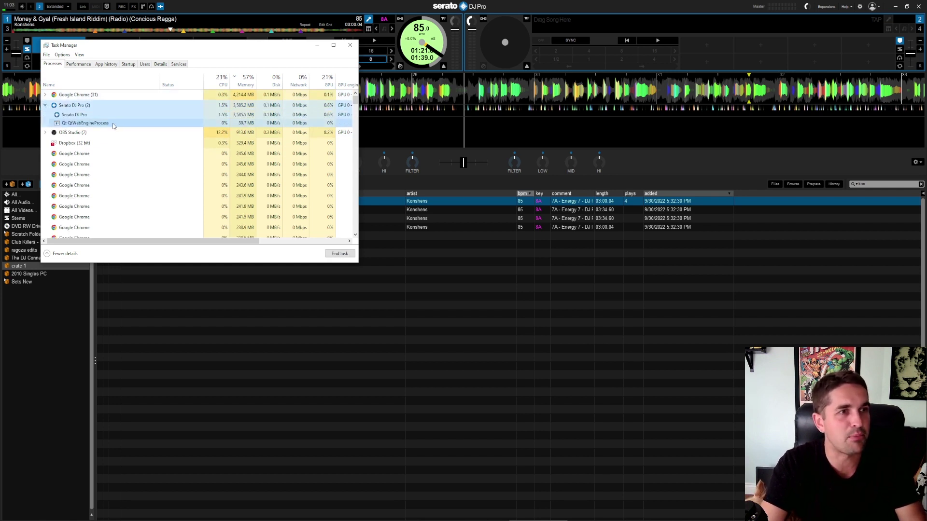
click(135, 122)
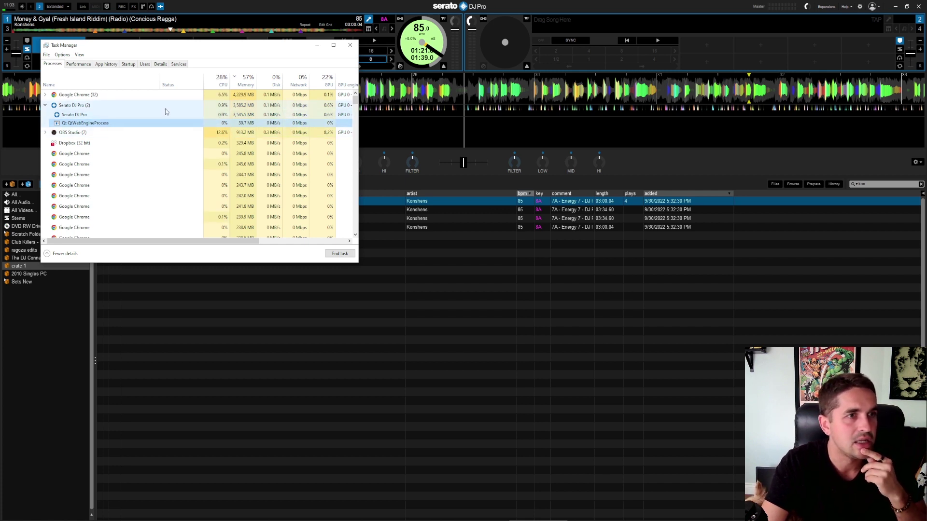
click(135, 110)
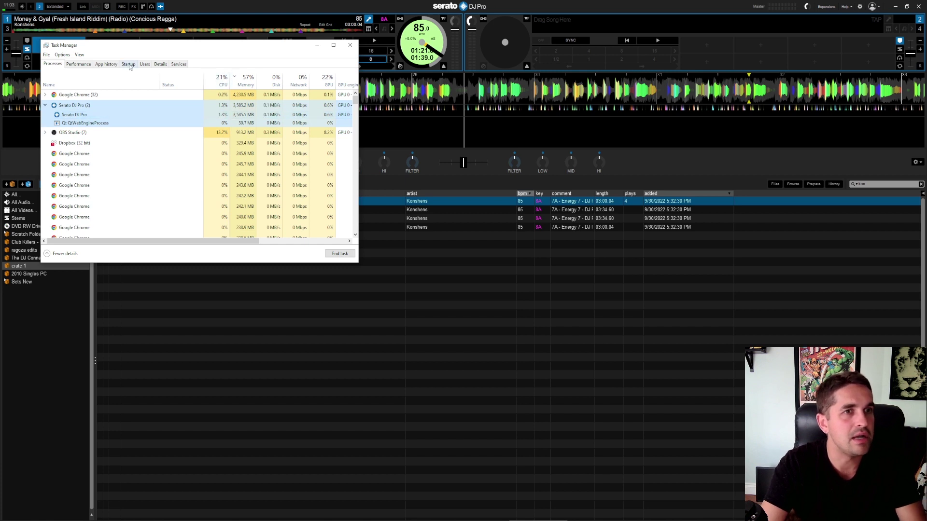
- Check the system's memory performance, and examine Serato DJ Pro's memory use with the processes sorted from highest to lowest
click(67, 64)
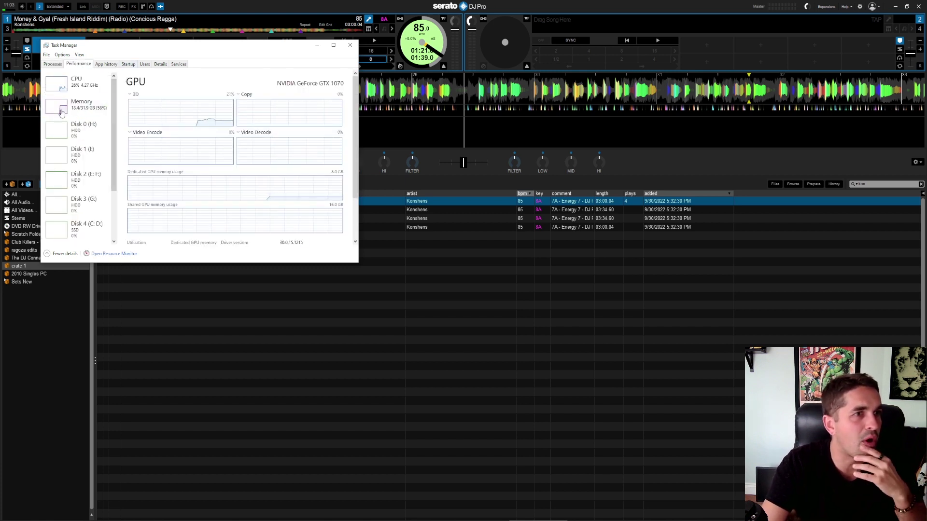
click(61, 110)
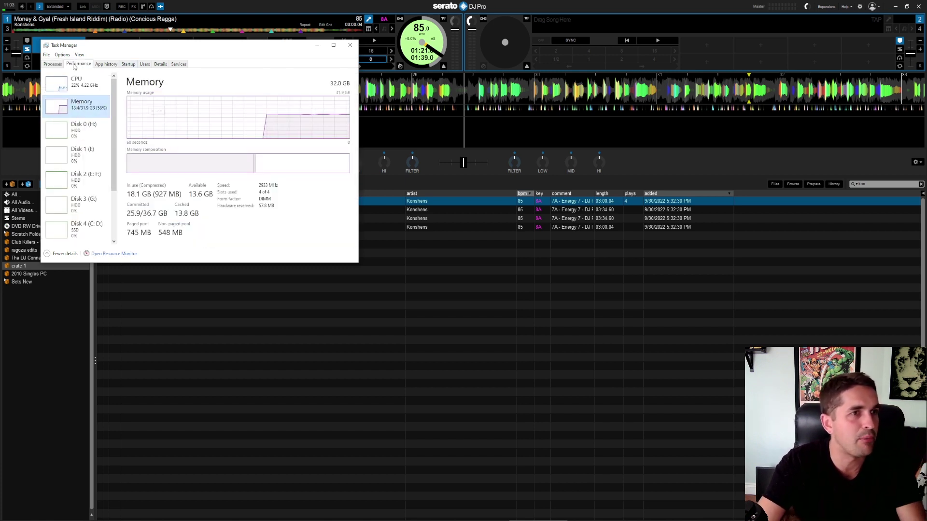
click(53, 64)
click(247, 81)
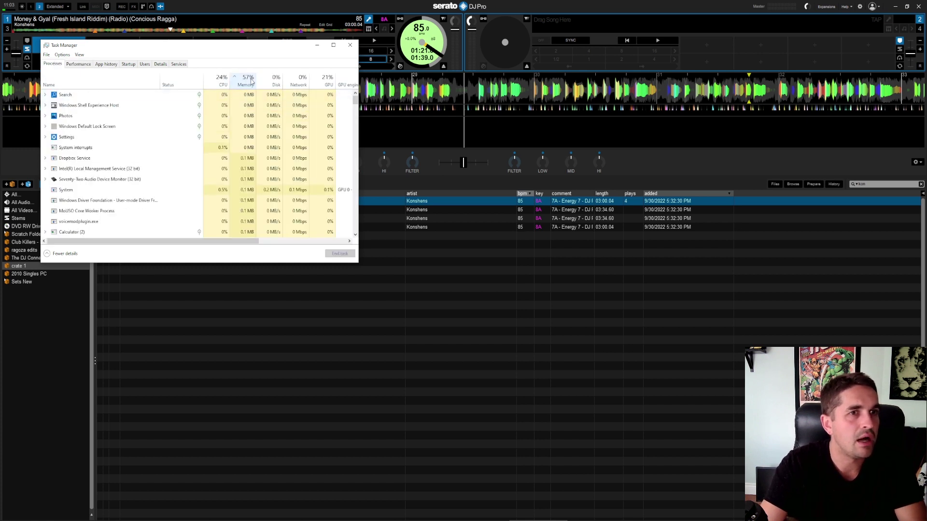
click(247, 81)
click(222, 108)
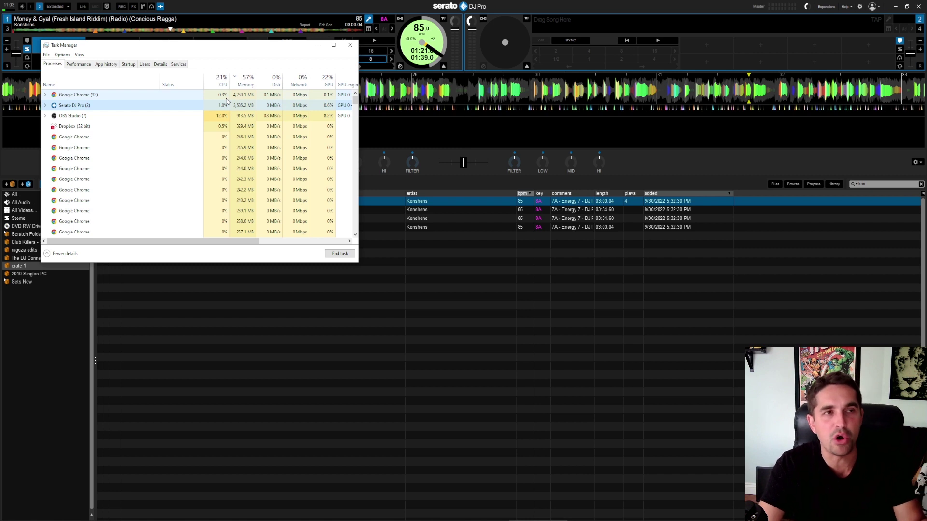
- Resume deck 1 in Serato DJ Pro and check its load in Task Manager during playback, returning to the DJ software
click(612, 256)
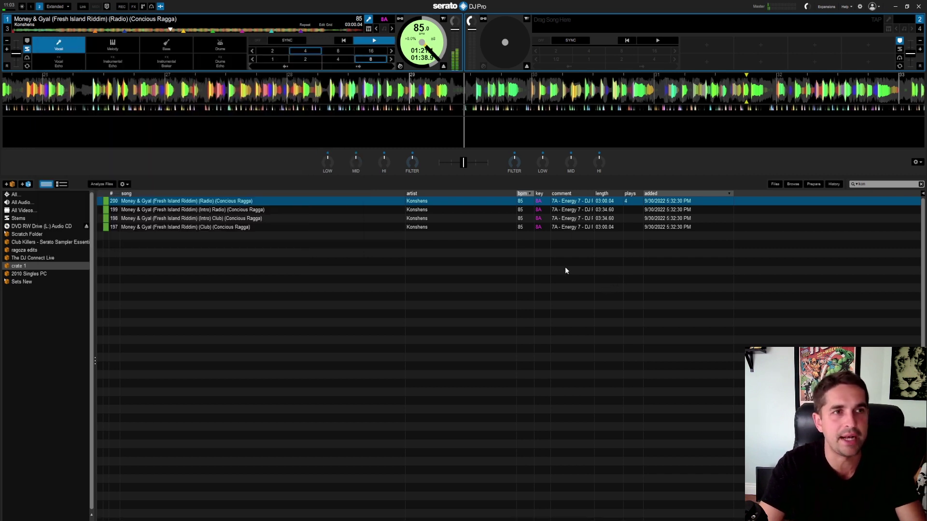
key(alt+Tab)
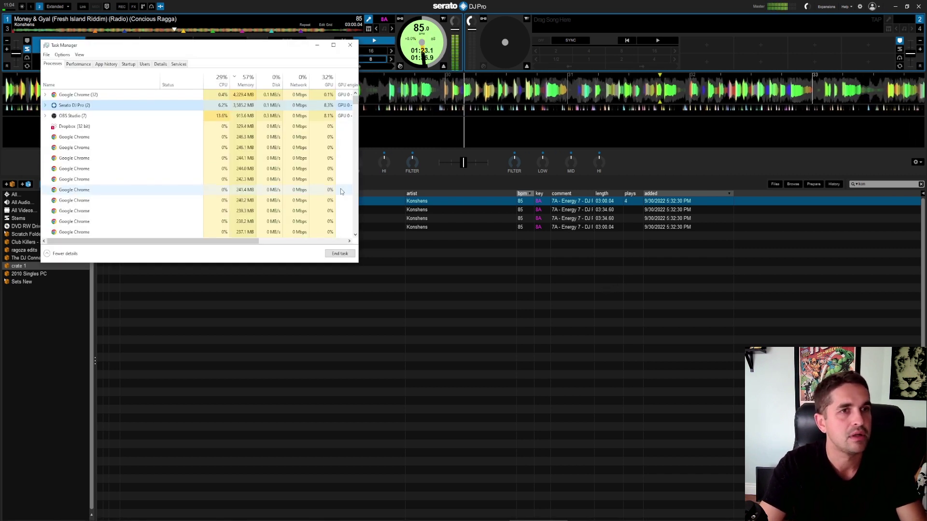
click(505, 303)
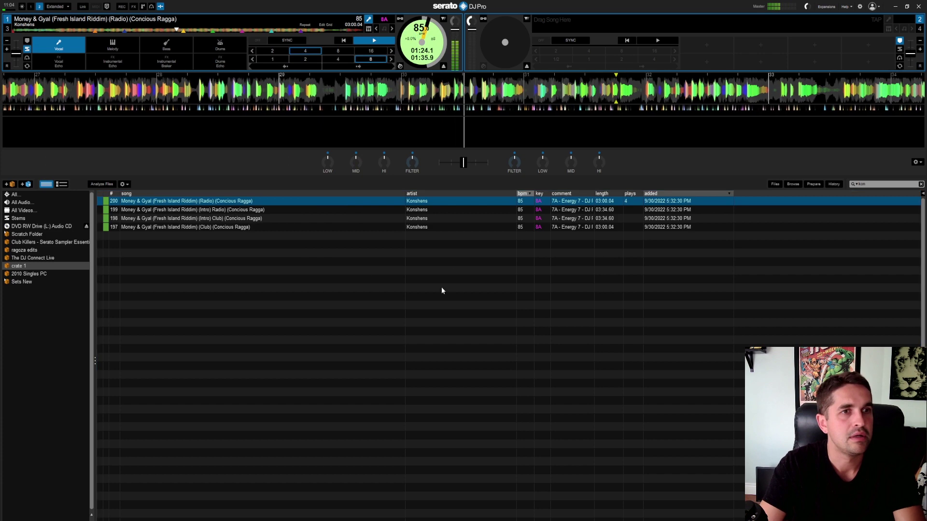
- Show all of crate 1, load Other Day (Bad Style Riddim) (Radio) on deck 1 and play it from about 29 seconds in
click(19, 266)
click(264, 296)
scroll(264, 292, down, 10)
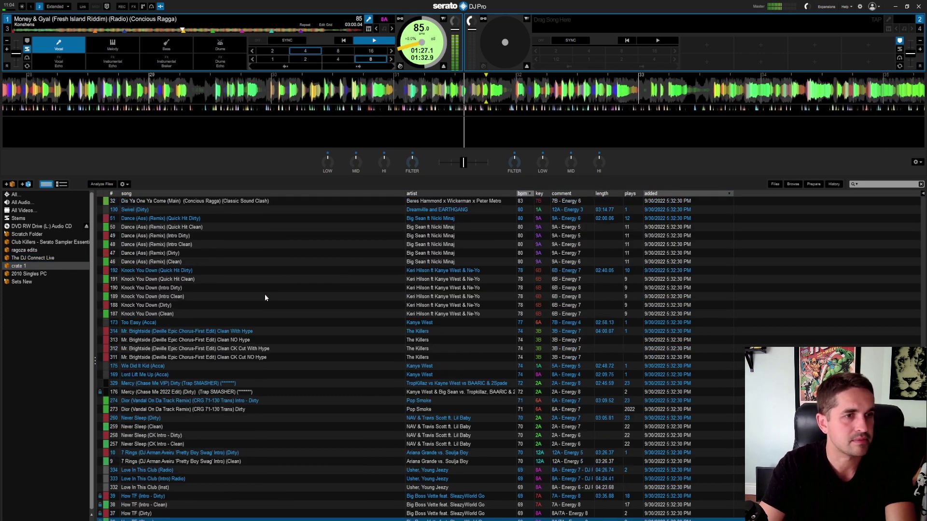
click(222, 313)
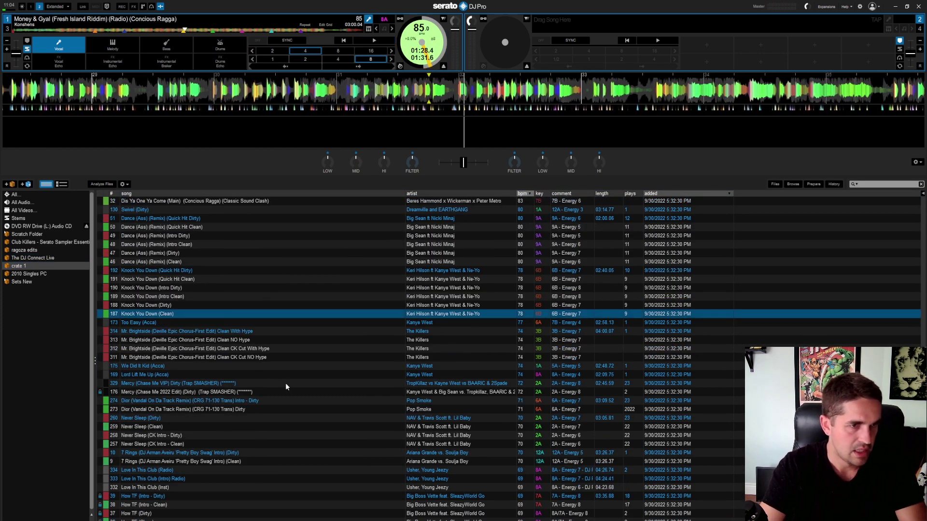
scroll(231, 460, up, 5)
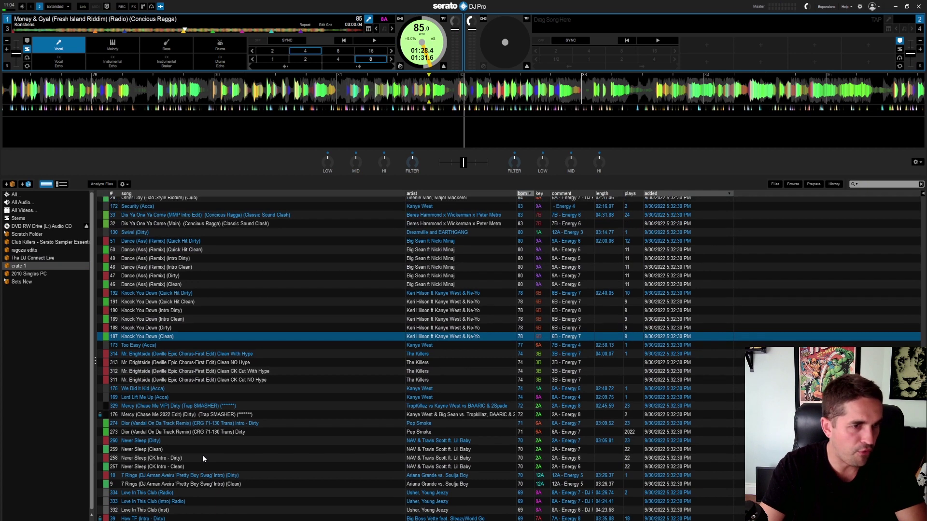
scroll(218, 347, up, 2)
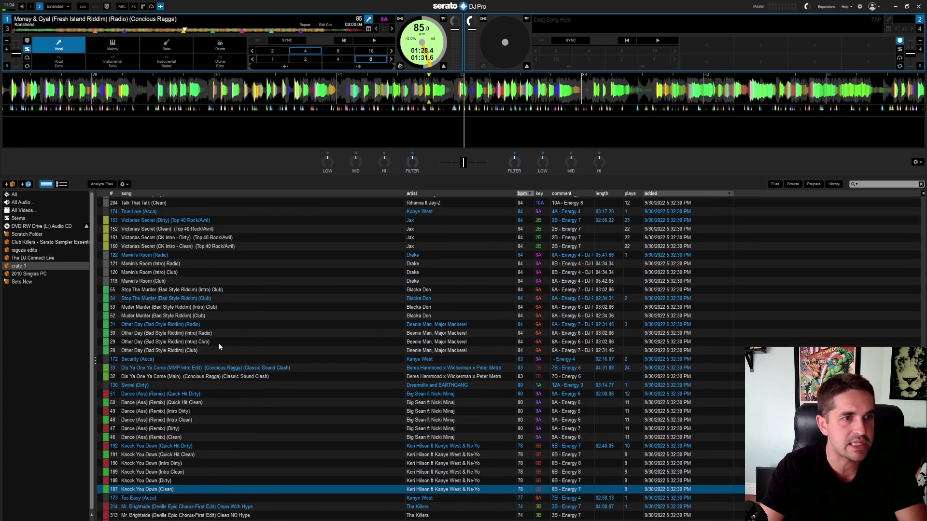
click(225, 325)
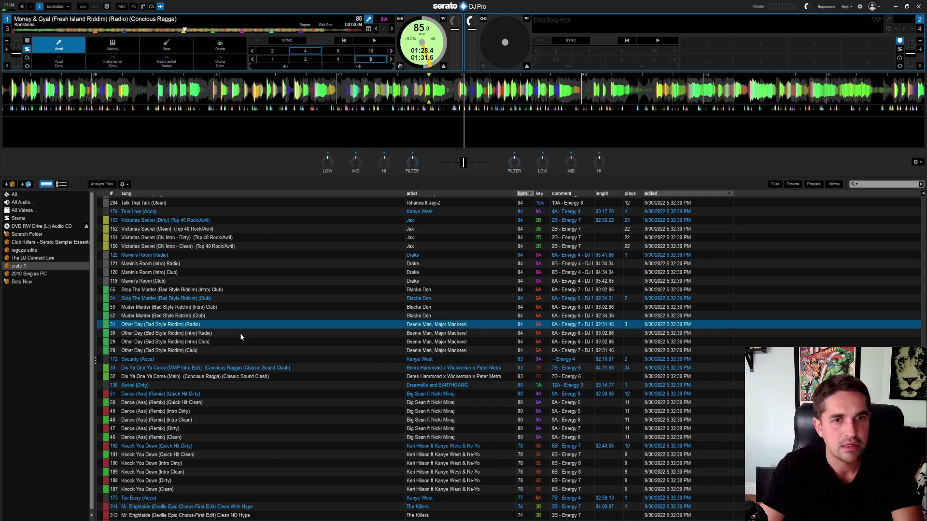
key(shift+Left)
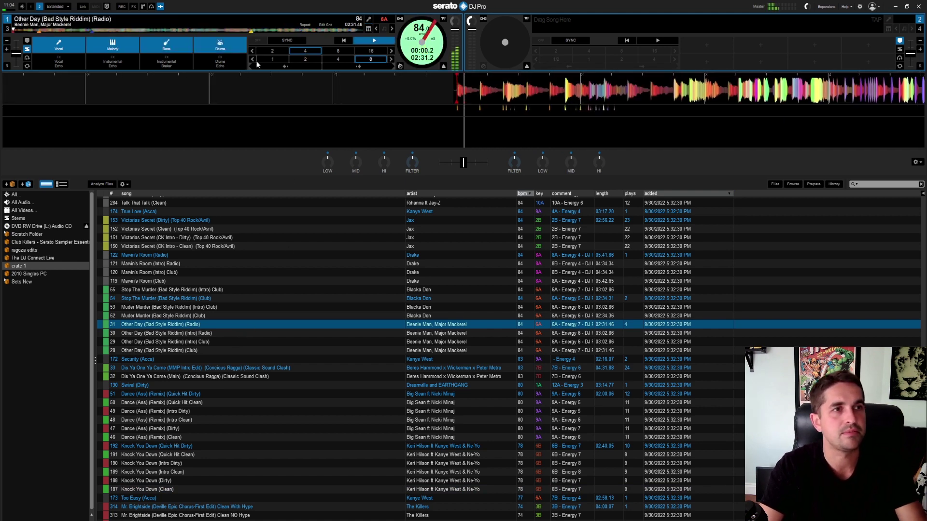
click(102, 30)
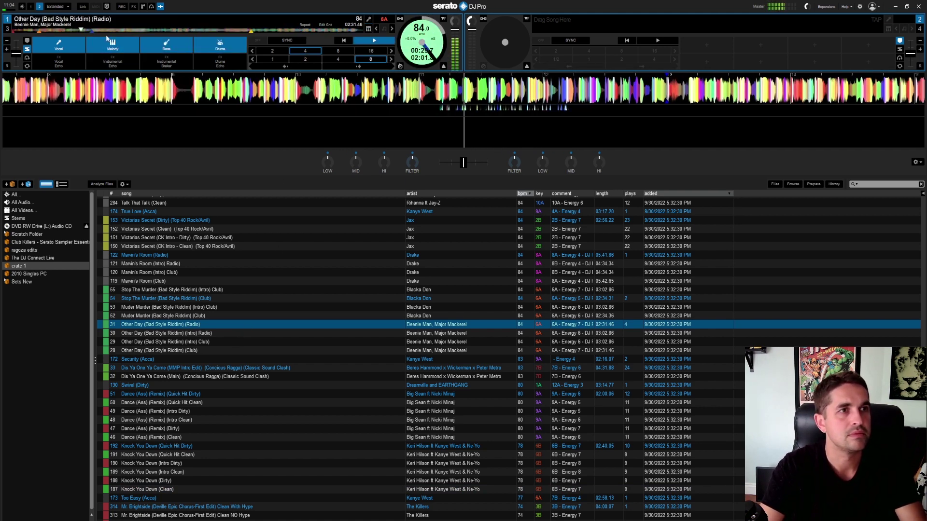
- Mute deck 1's Vocal, Melody, Bass and Drums stems one after another
click(62, 46)
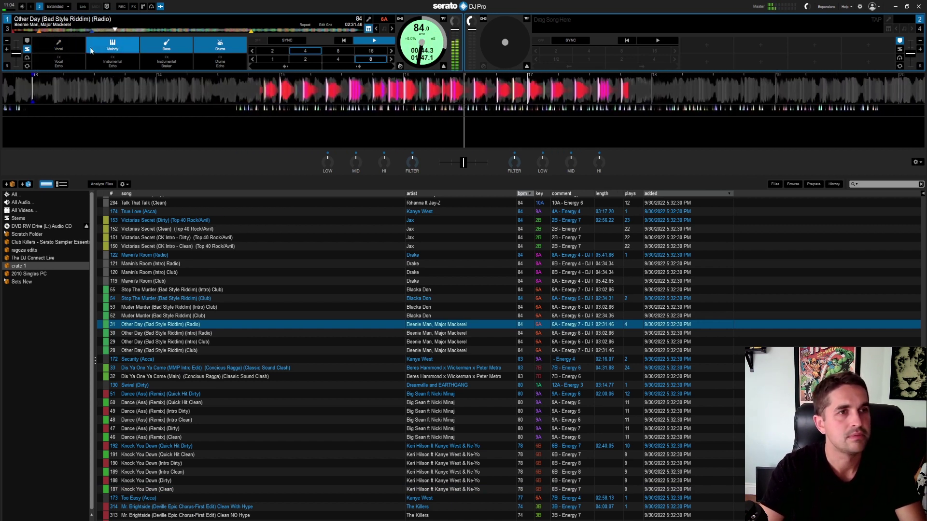
click(125, 46)
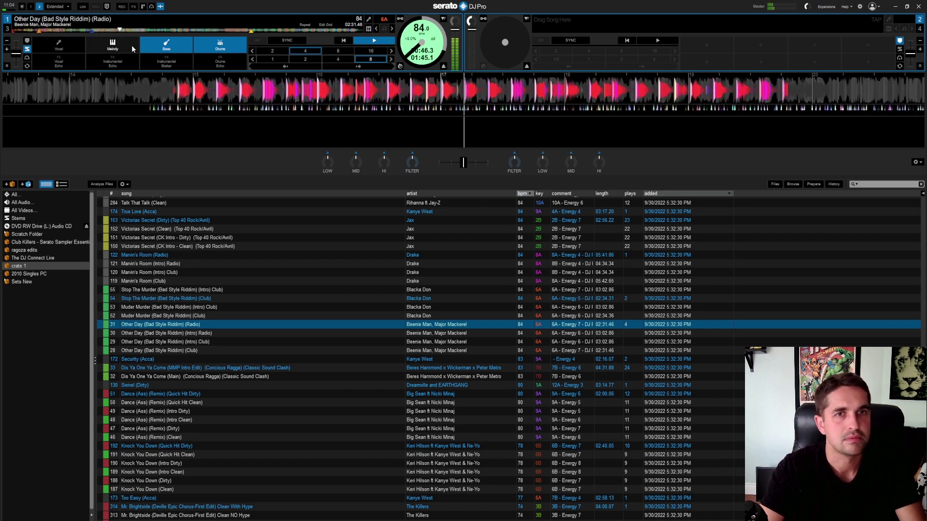
click(166, 46)
click(222, 47)
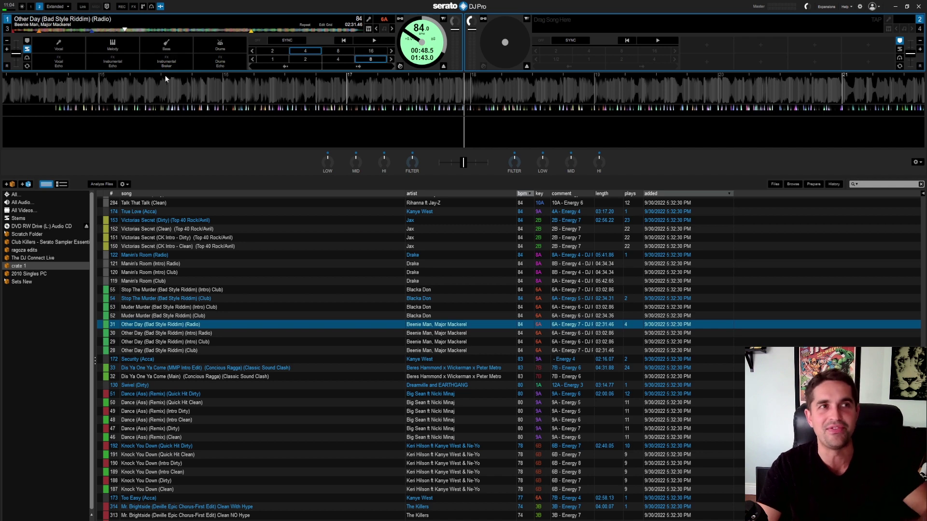
- Resume deck 1 and bring back the Drums stem followed by the Bass stem
key(space)
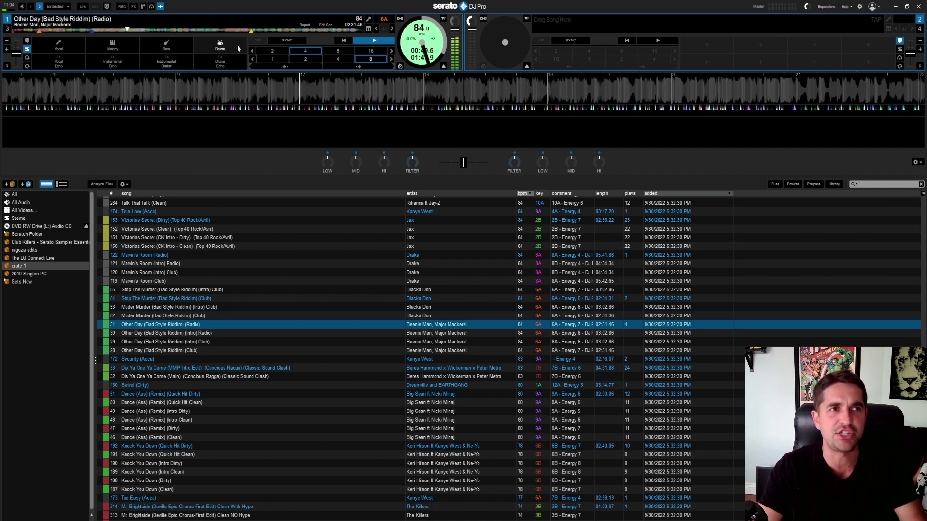
click(237, 47)
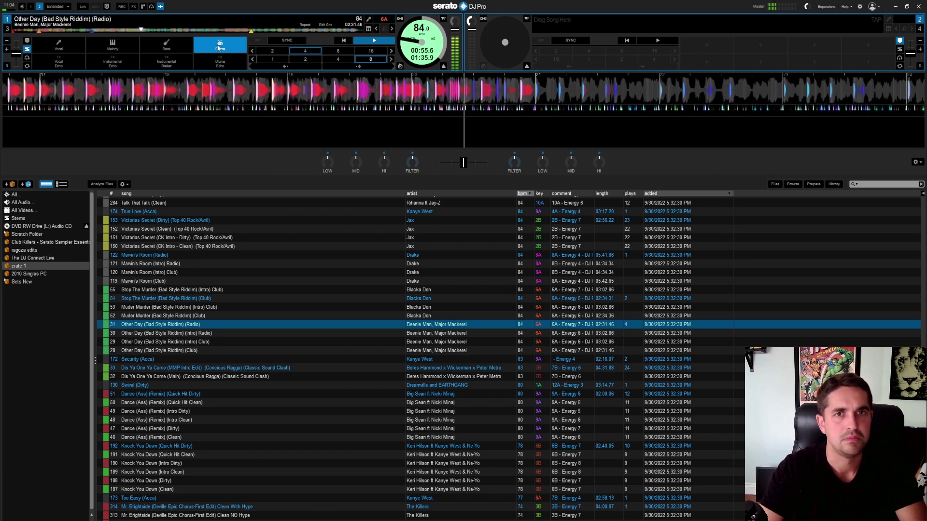
click(170, 47)
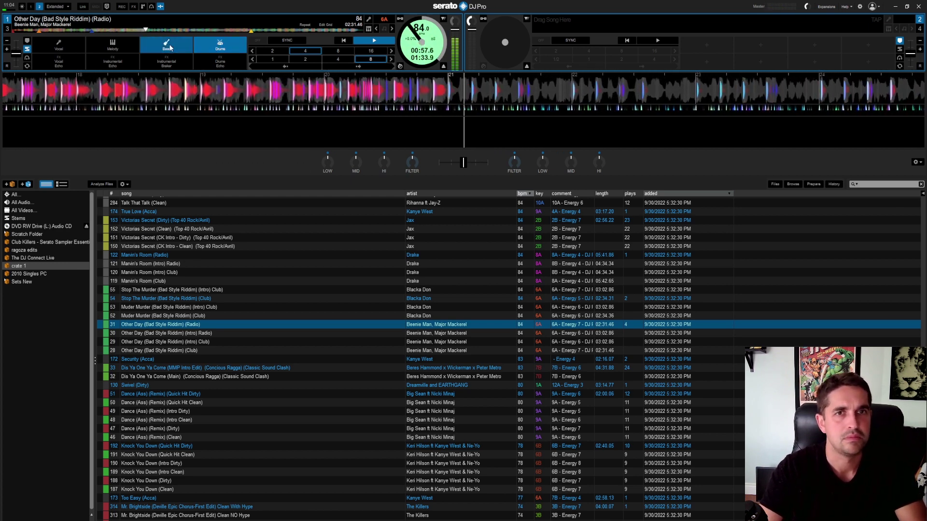
- Switch to Task Manager and examine Serato DJ Pro's processes and the system memory graph while the stems play
key(alt+Tab)
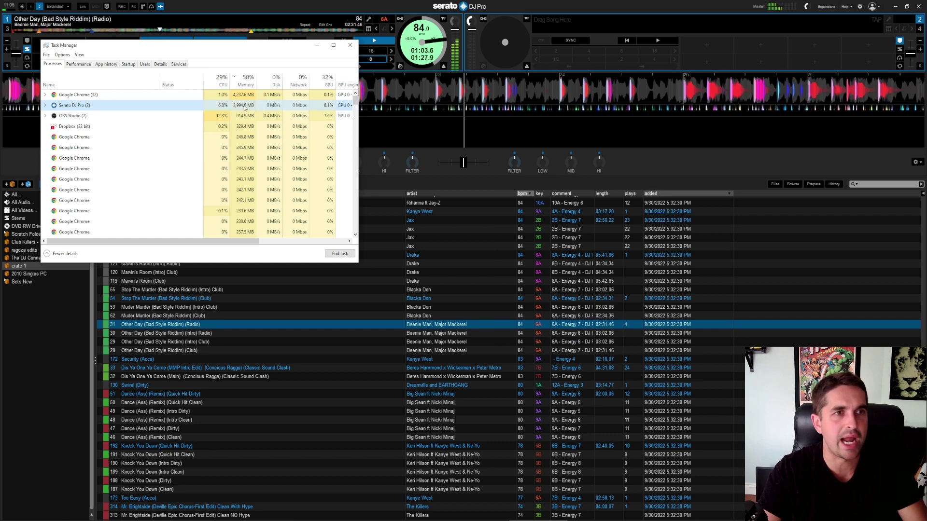
click(46, 107)
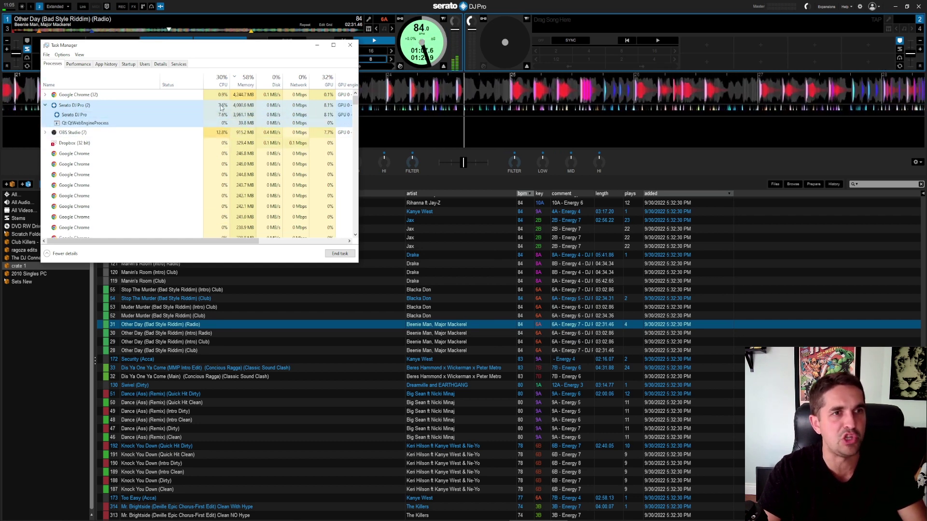
click(78, 64)
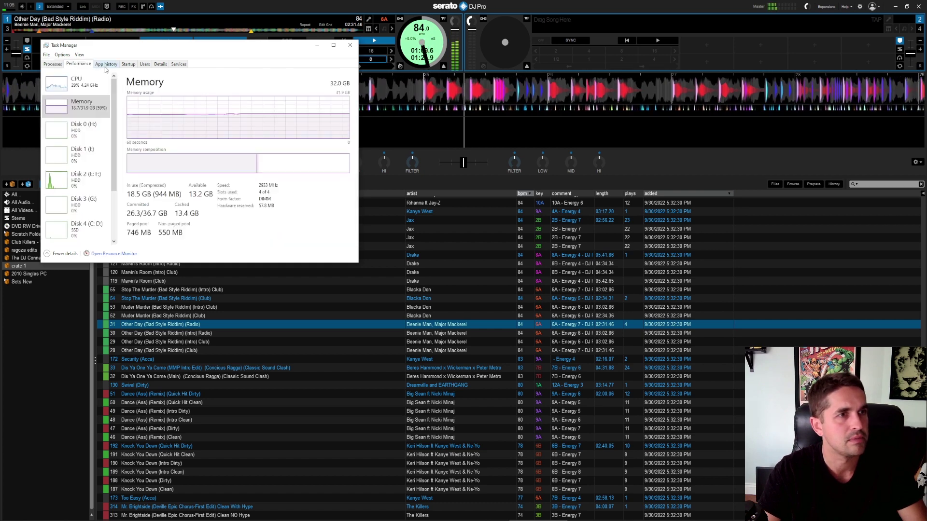
- Examine the CPU and Memory performance graphs and Serato DJ Pro's process usage in Task Manager, and return to Serato DJ Pro
click(82, 83)
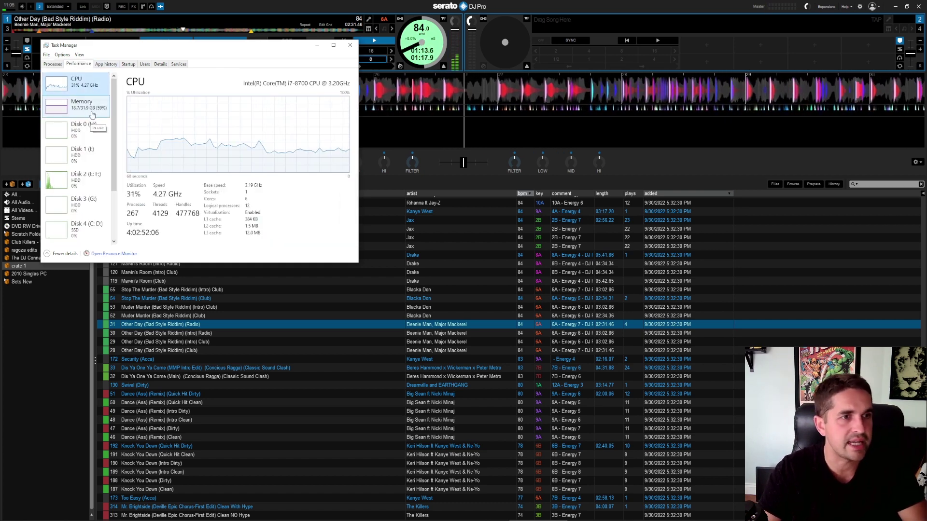
click(93, 115)
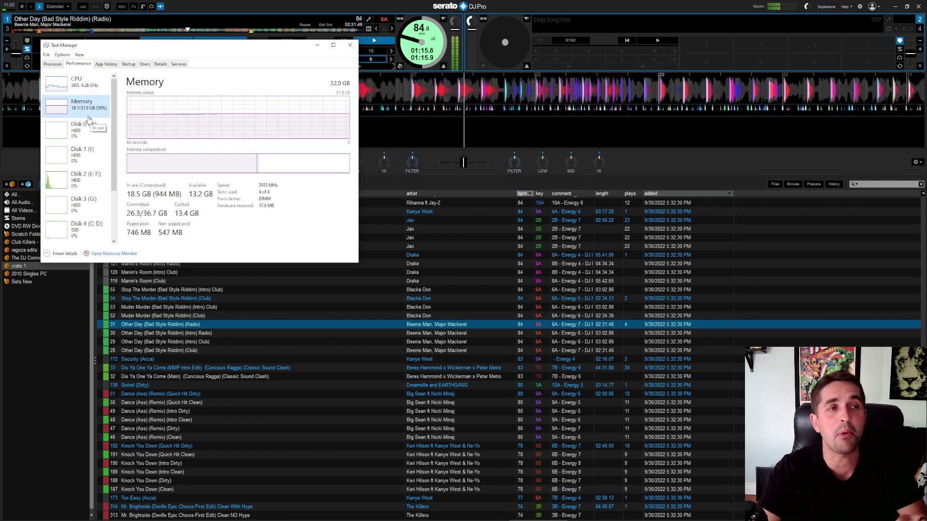
click(56, 65)
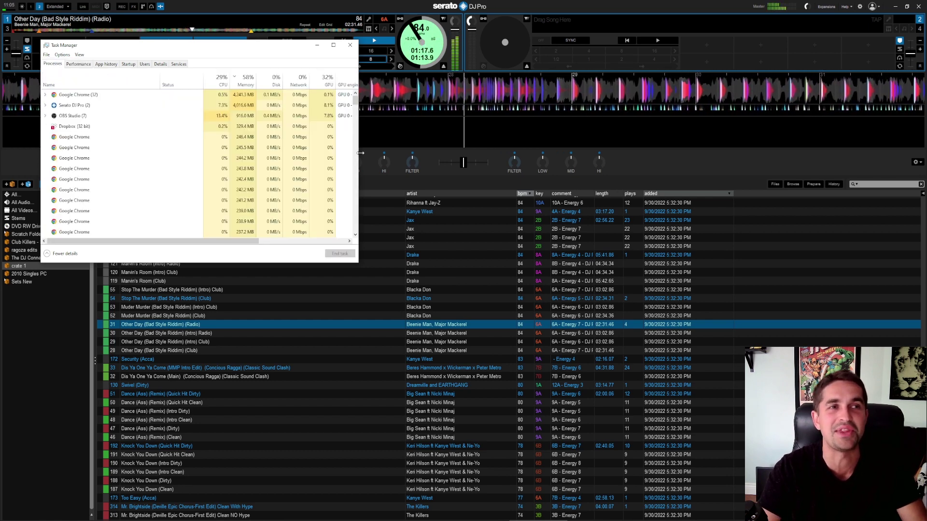
click(366, 102)
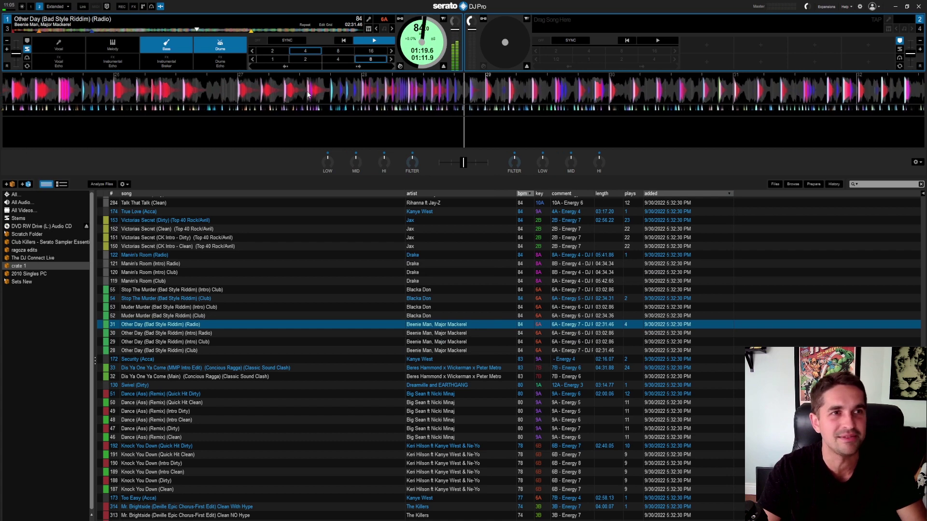
- On deck 1, bring back Melody, mute Bass, bring back Vocal, and mute Drums and Melody to isolate the Vocal stem
click(113, 46)
click(161, 49)
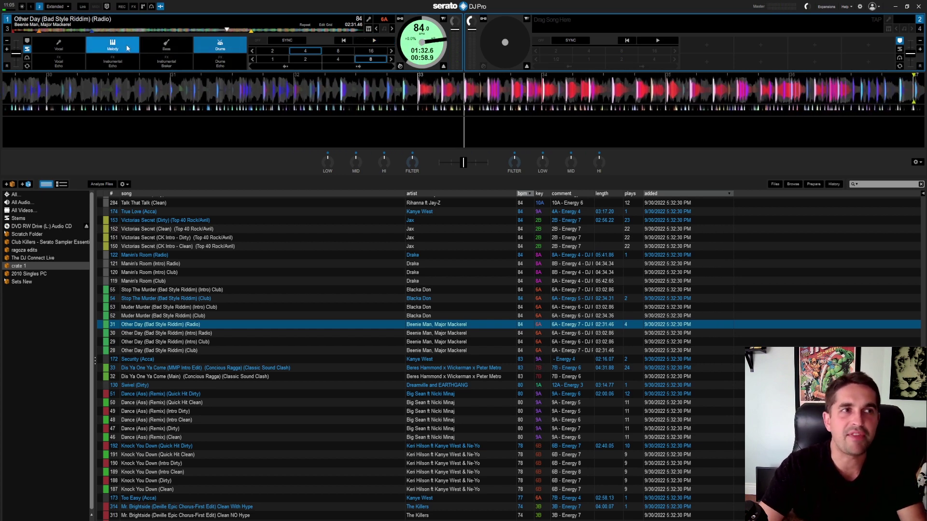
click(68, 45)
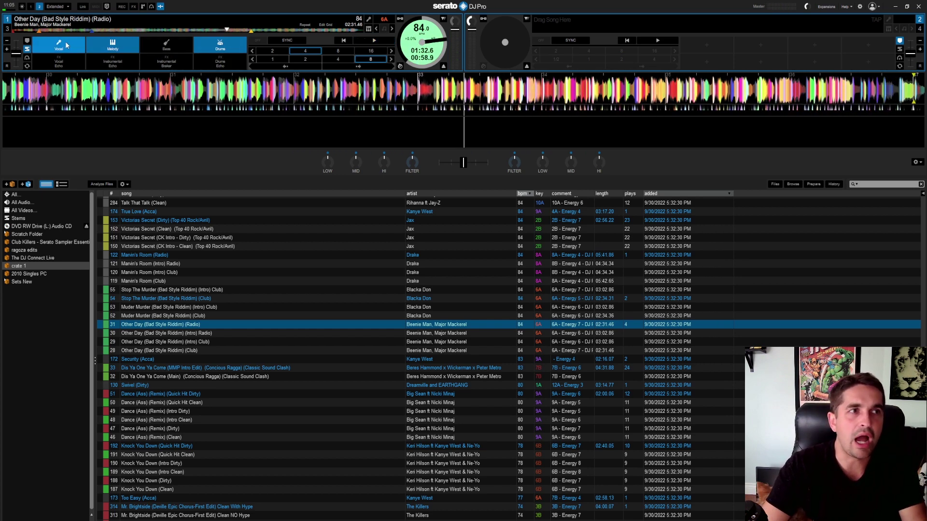
click(200, 53)
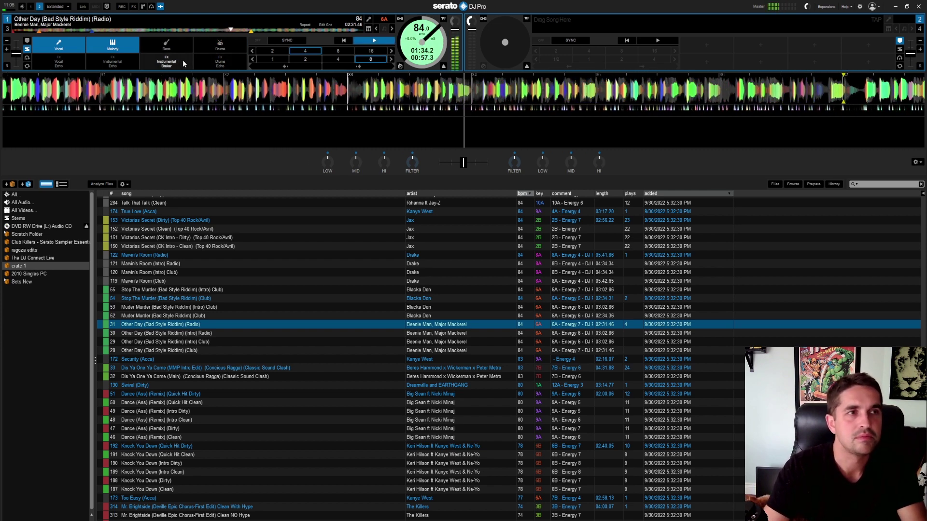
click(120, 47)
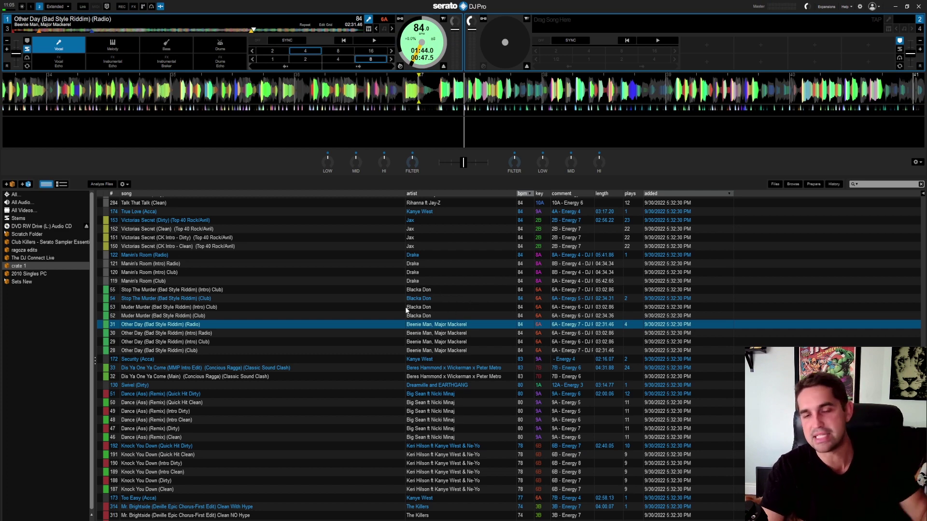
- Switch to Task Manager to check Serato DJ Pro's resource usage with deck 1 paused, and return to Serato DJ Pro's track list
key(alt+Tab)
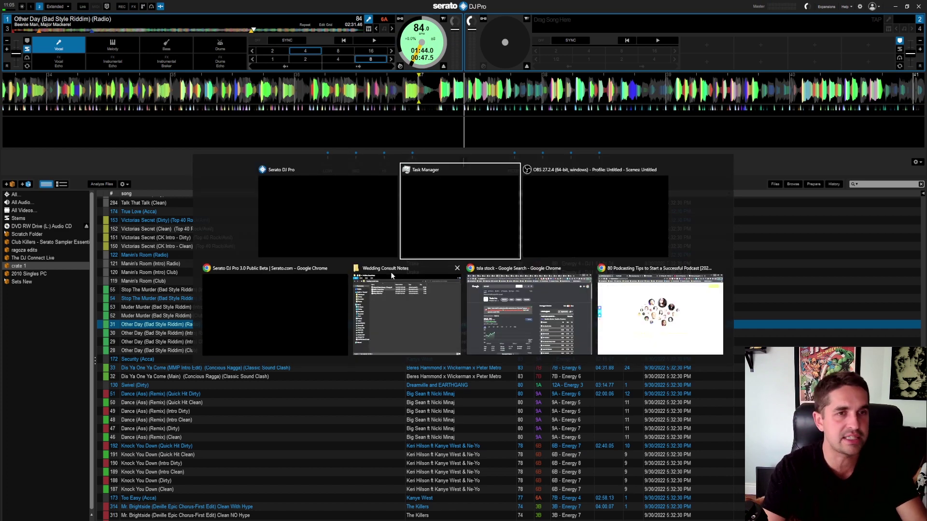
click(239, 107)
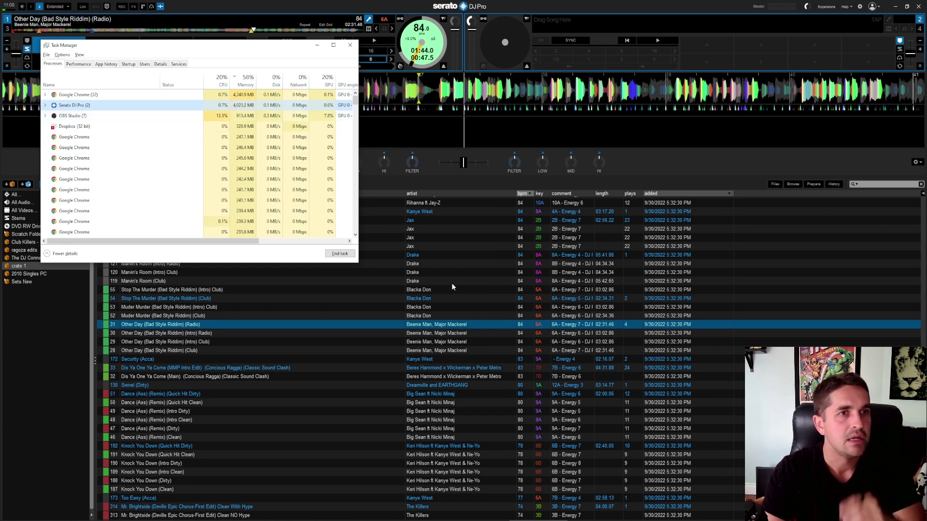
click(393, 421)
- Load Marvin's Room (Intro) (Radio) from crate 1 onto deck 1
scroll(400, 398, down, 1)
scroll(400, 399, up, 1)
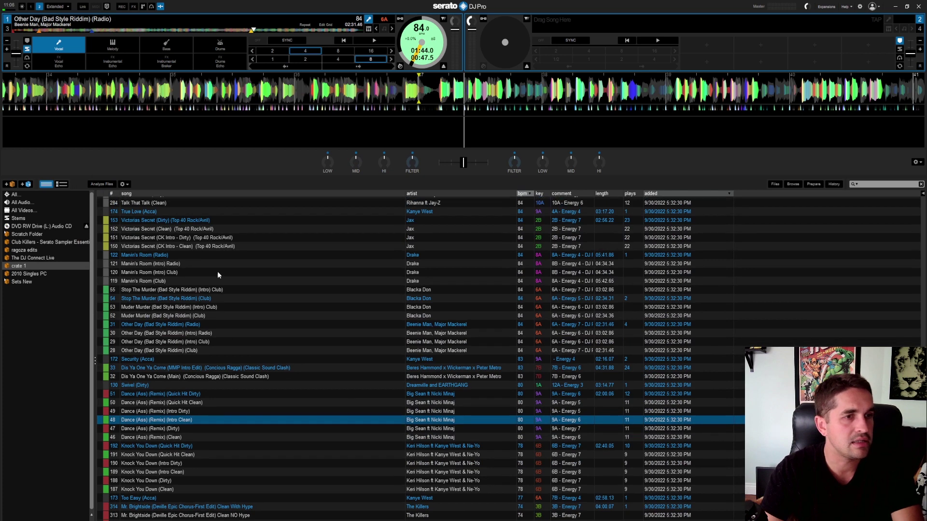
click(218, 265)
key(shift+Left)
- Switch to Task Manager, examine the memory graph and Serato DJ Pro's process usage after loading the track, and return to Serato DJ Pro
key(alt+Tab)
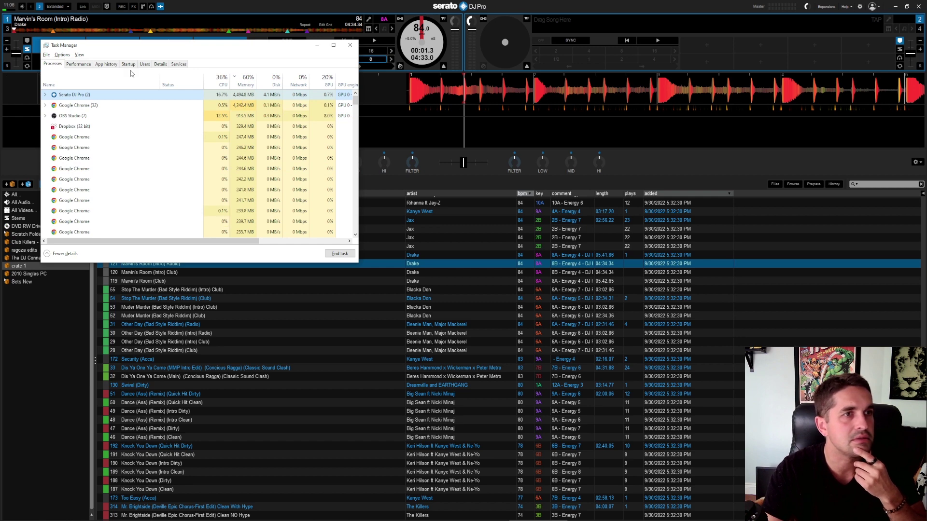
click(78, 64)
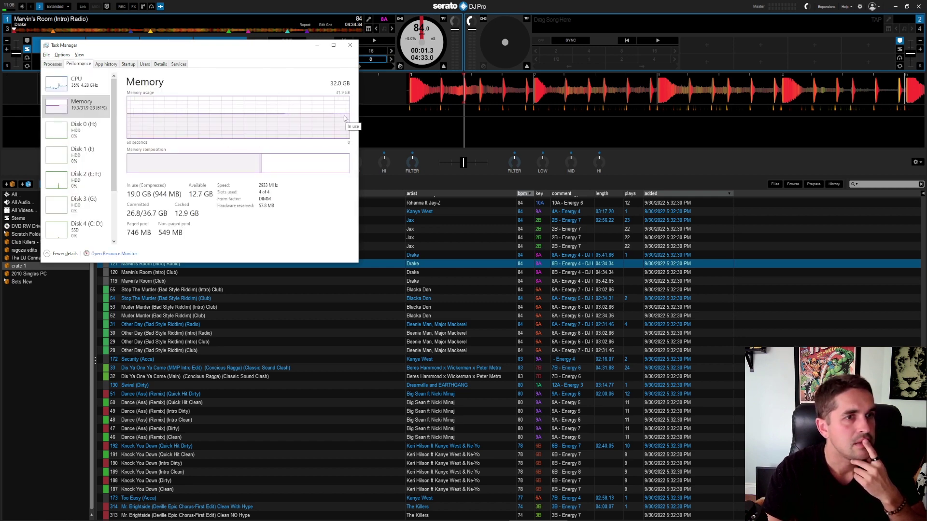
click(53, 64)
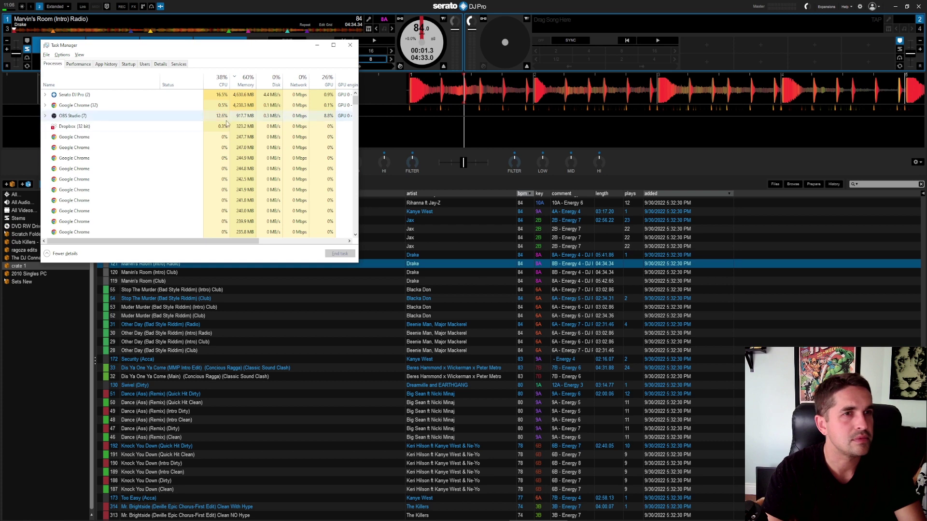
click(227, 95)
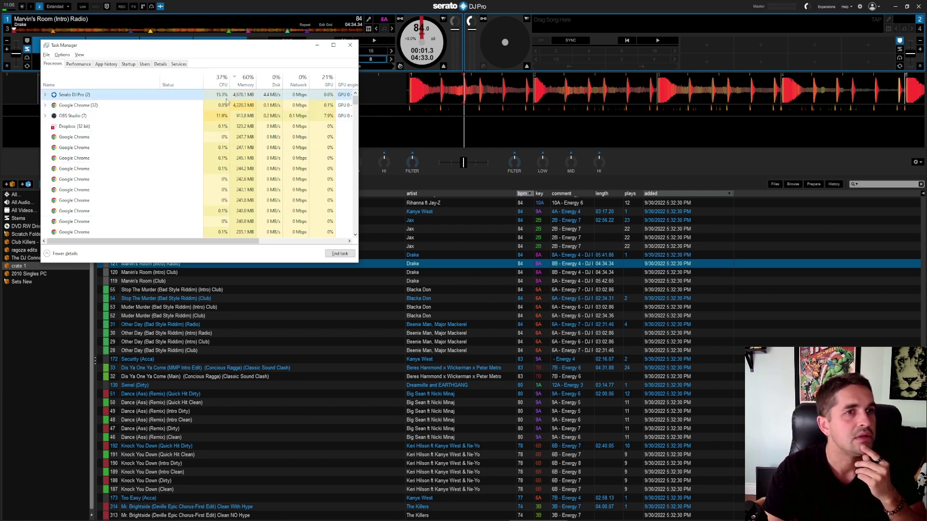
click(598, 307)
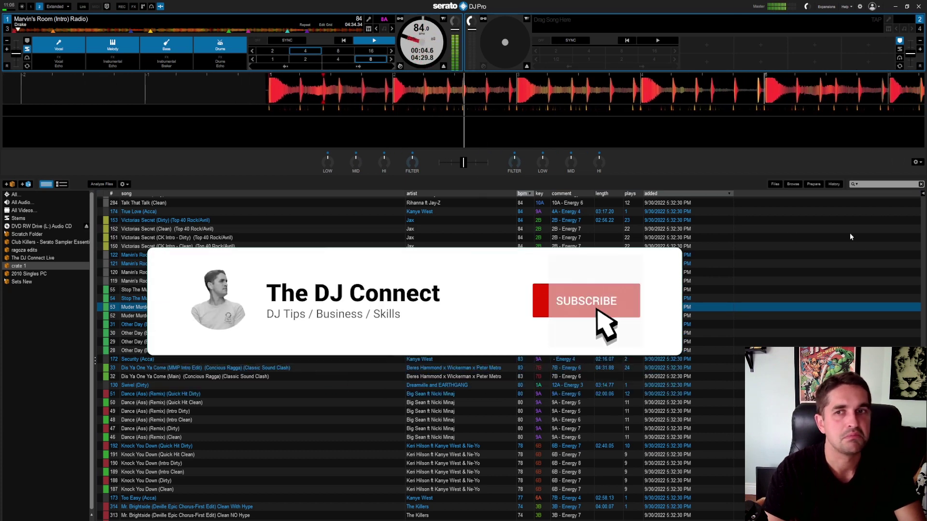
- Toggle the Melody stem on deck 1, mute Vocal, Bass, Drums and Melody, and bring back only the Vocal stem
click(118, 48)
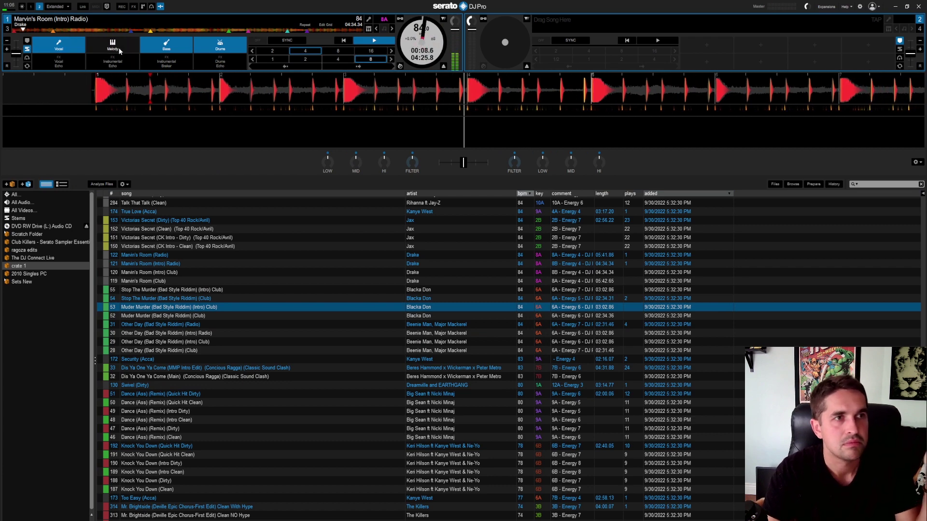
click(118, 48)
click(67, 47)
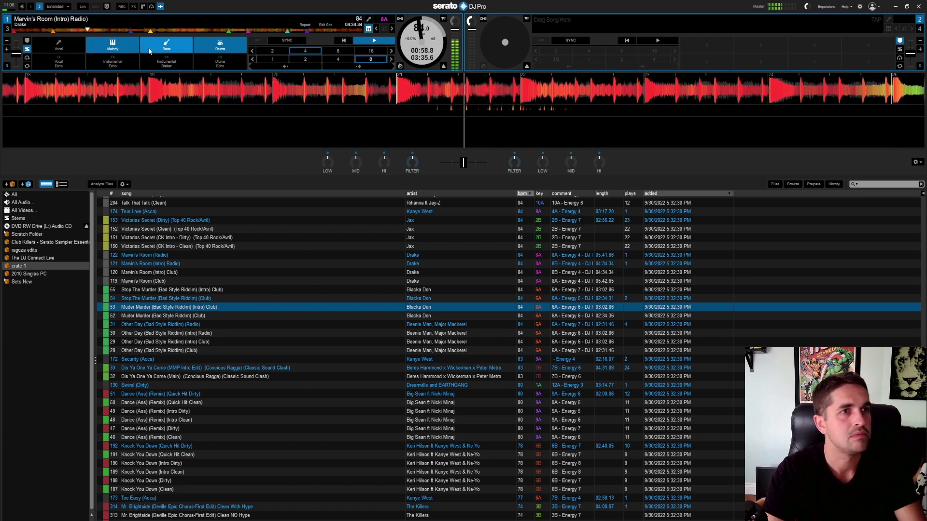
click(150, 48)
click(218, 45)
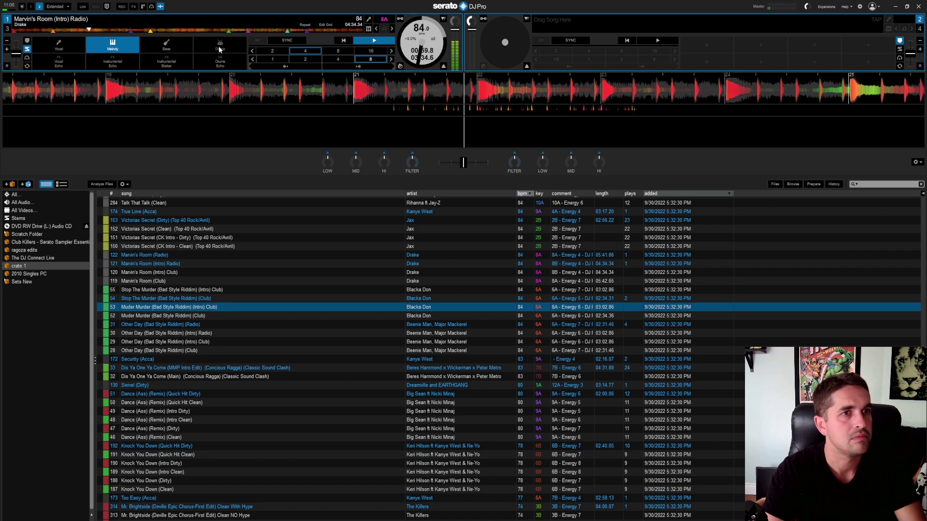
click(113, 45)
click(72, 43)
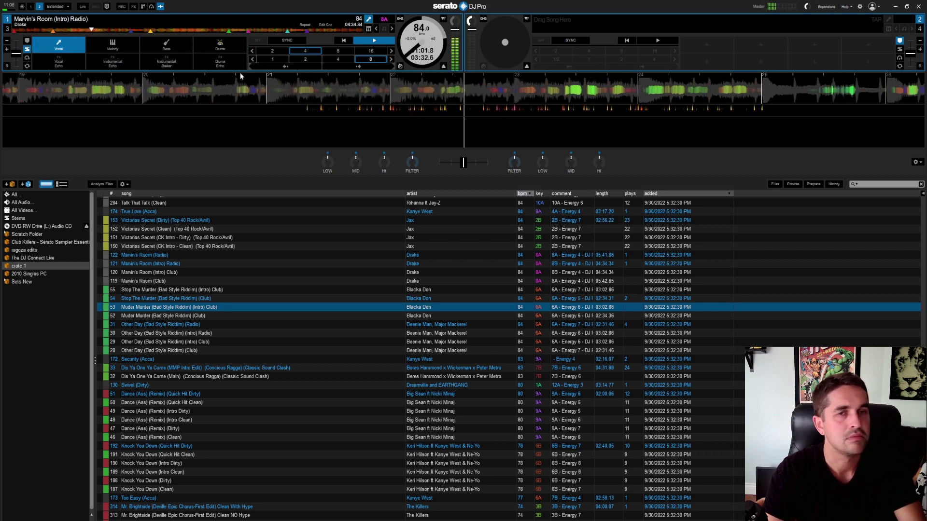
- Check Serato DJ Pro's usage in Task Manager while the Vocal stem plays, and unload the track from deck 1
key(ctrl+shift+Escape)
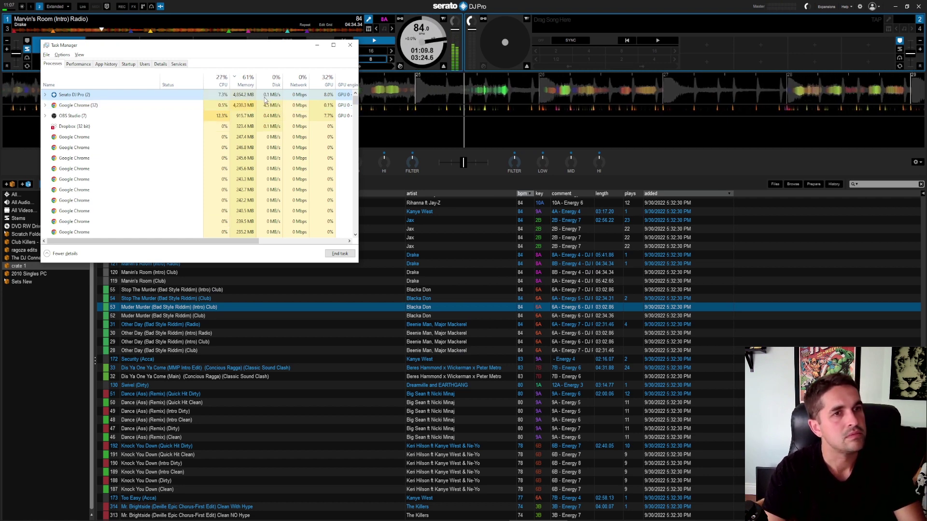
click(479, 152)
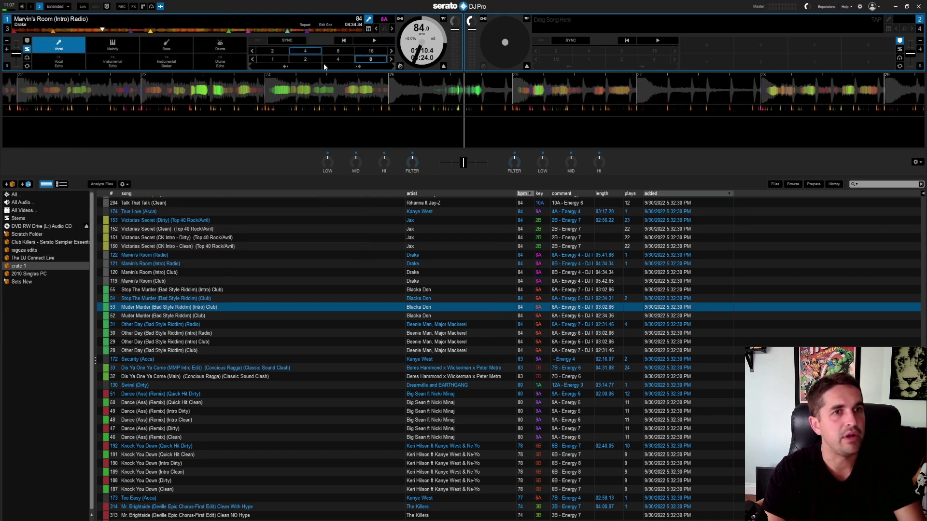
key(shift+alt+Left)
- With deck 1 empty, examine Task Manager's memory graph and Serato DJ Pro's expanded subprocesses, and return to Serato DJ Pro
key(alt+Tab)
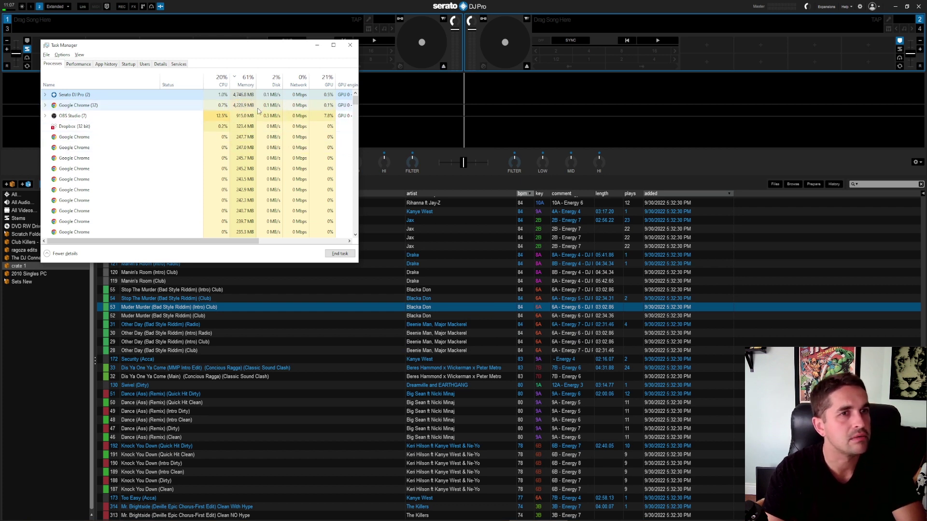
click(73, 65)
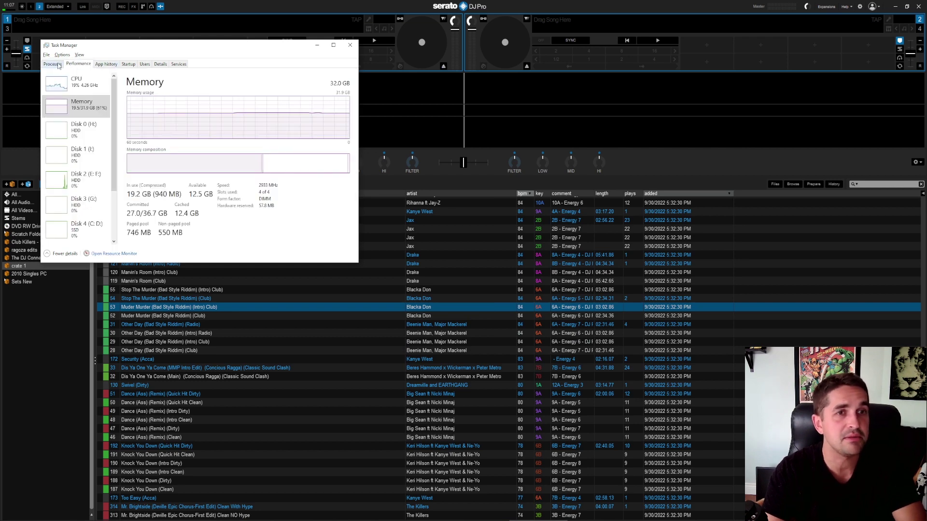
click(57, 65)
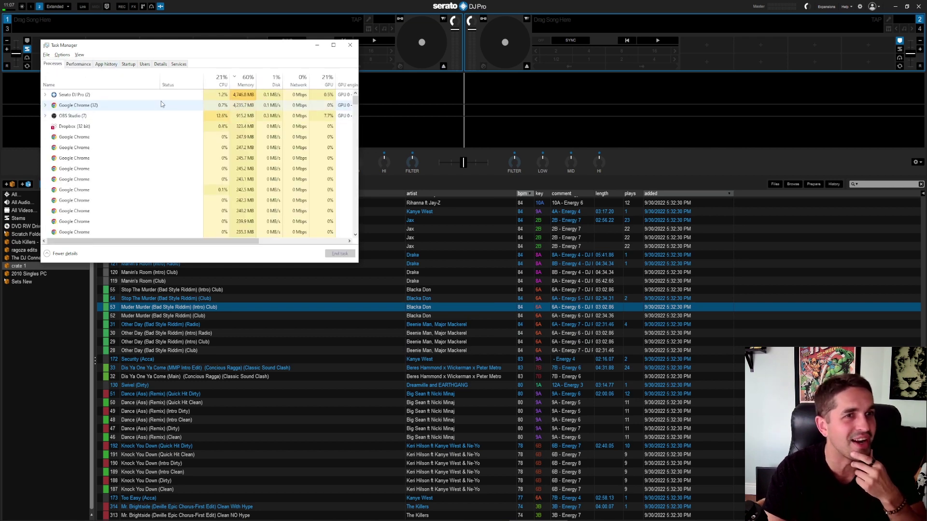
click(52, 96)
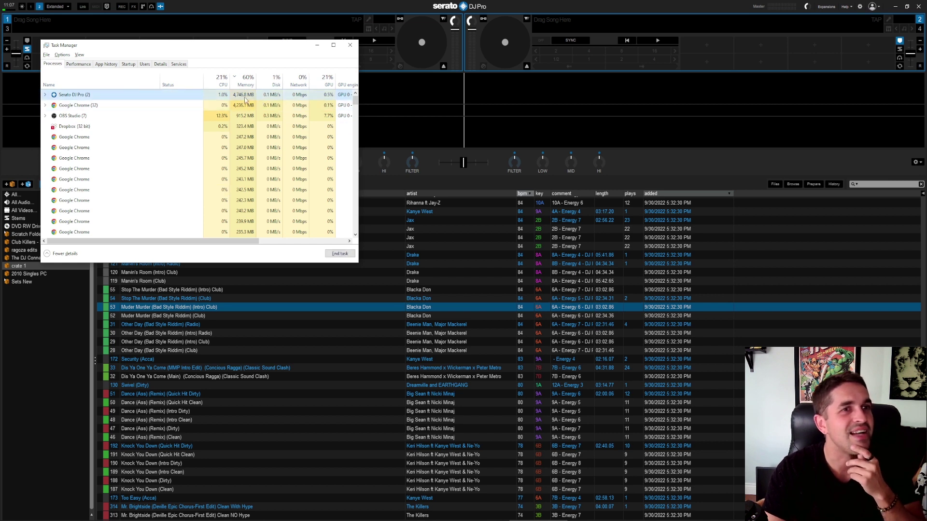
click(46, 95)
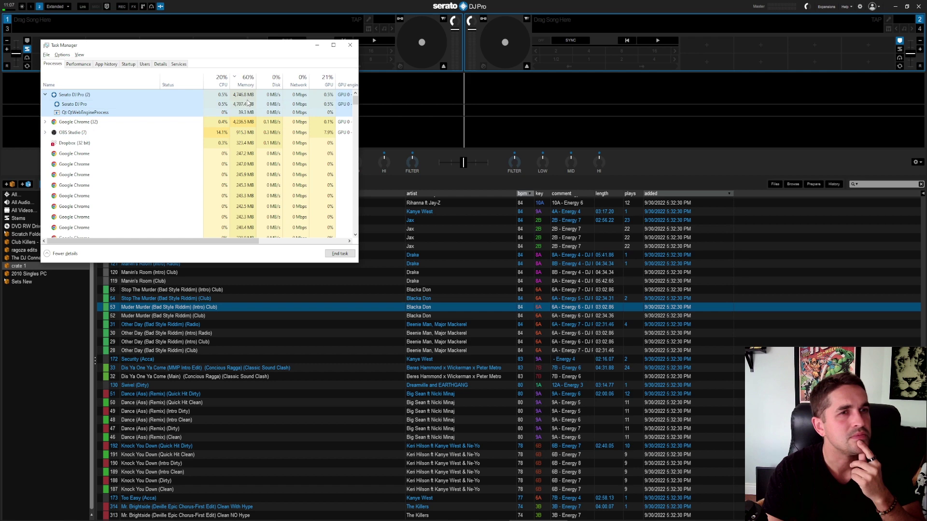
click(479, 291)
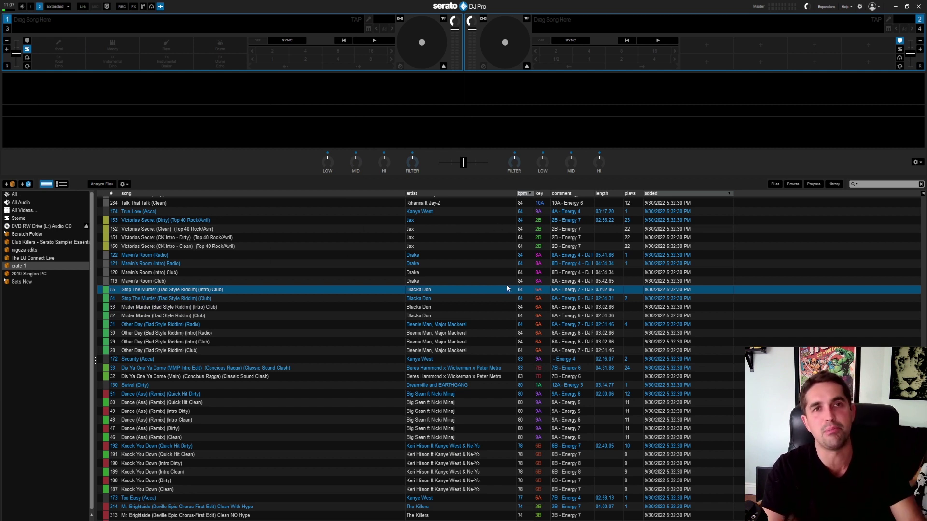
- Return to Task Manager, collapse Serato DJ Pro's process group, and close Task Manager
key(ctrl+shift+Escape)
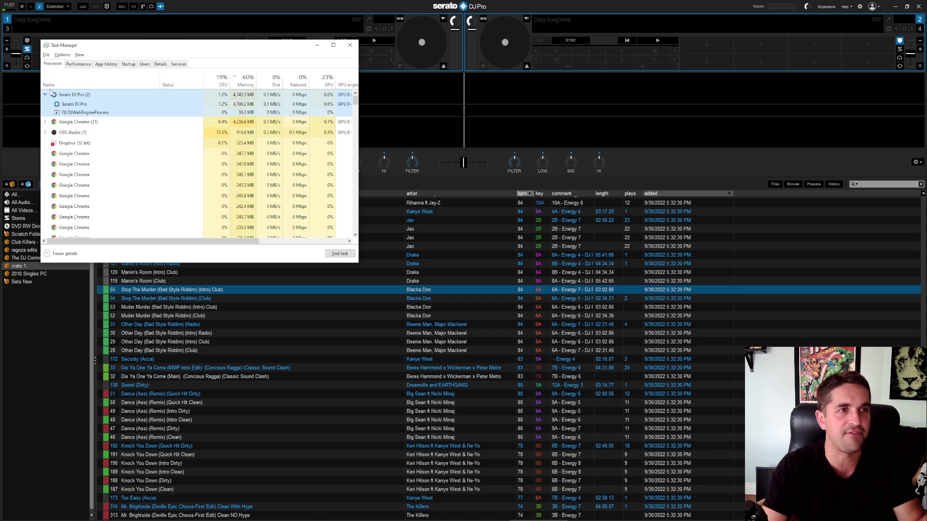
click(47, 95)
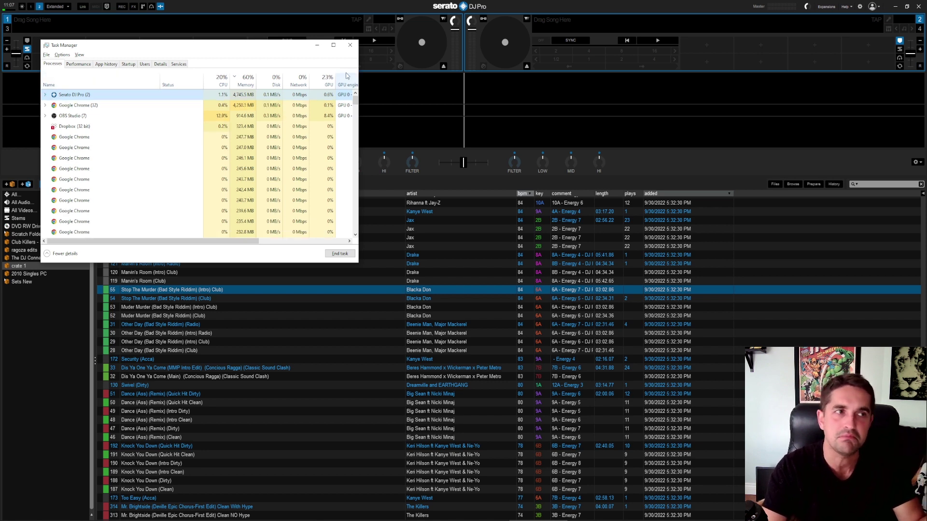
click(350, 46)
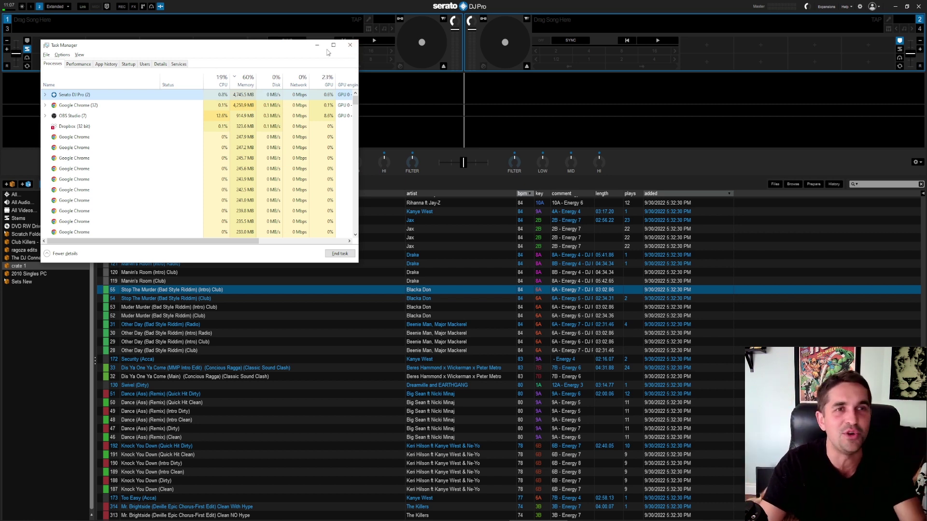
click(351, 45)
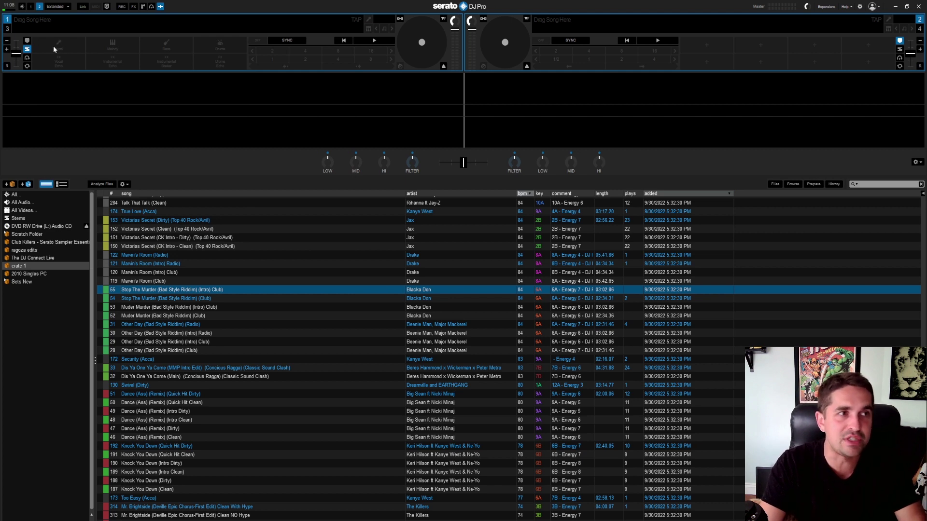
- Switch deck 1's performance pads from Stems to the hot cue mode
click(27, 41)
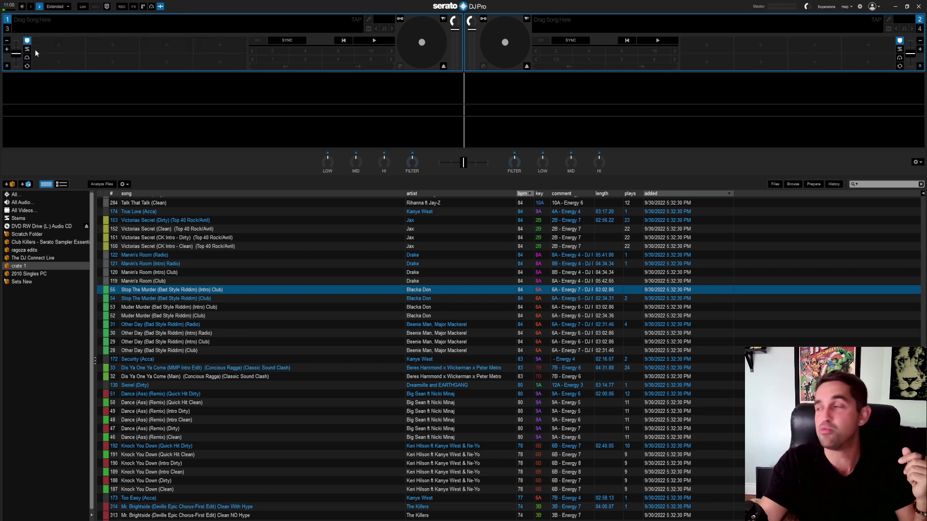